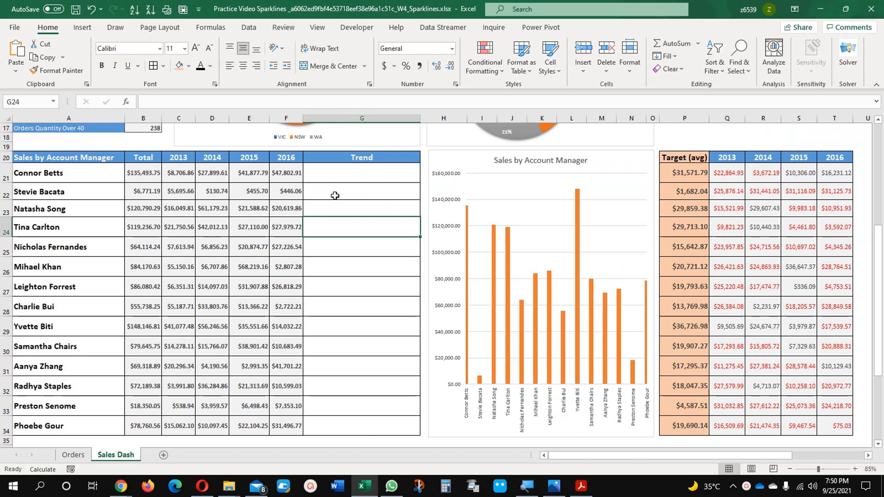
# Examine the account managers' yearly sales figures for 2013 to 2016 and the empty Trend column beside them
pyautogui.click(335, 196)
pyautogui.click(340, 177)
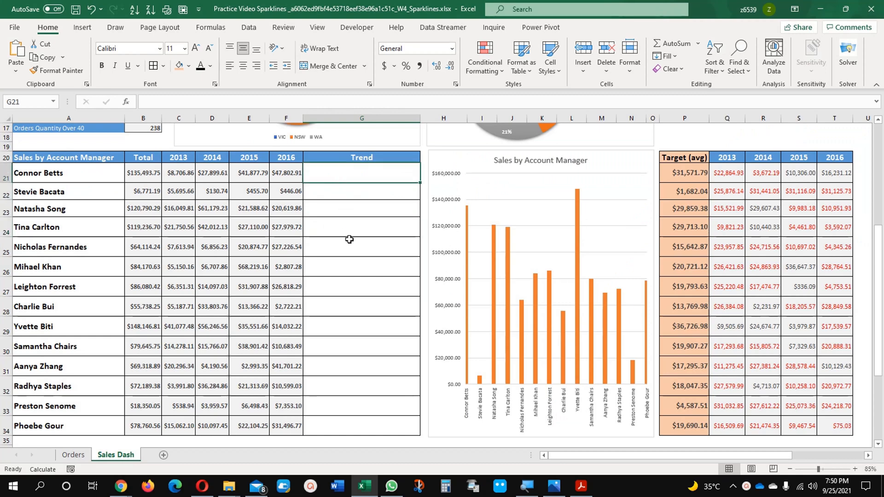
pyautogui.scroll(4, 349, 239)
pyautogui.scroll(-2, 350, 239)
pyautogui.click(105, 234)
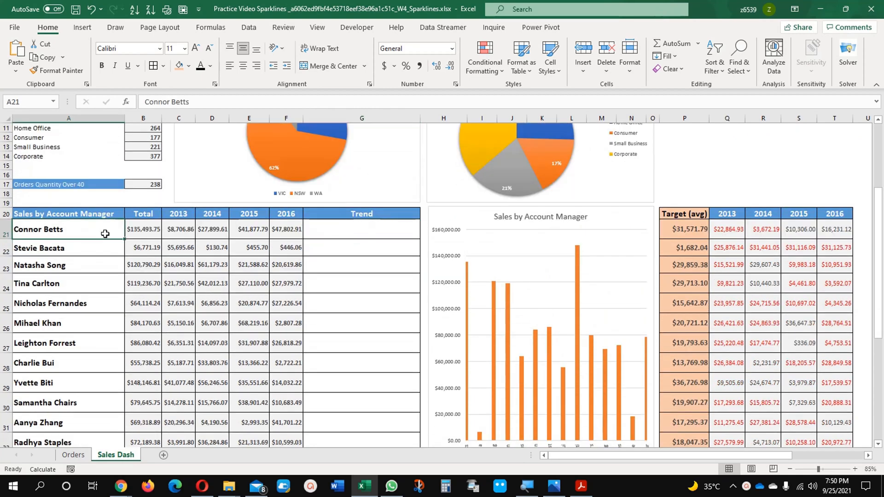
pyautogui.moveTo(105, 234); pyautogui.dragTo(316, 235)
pyautogui.click(326, 265)
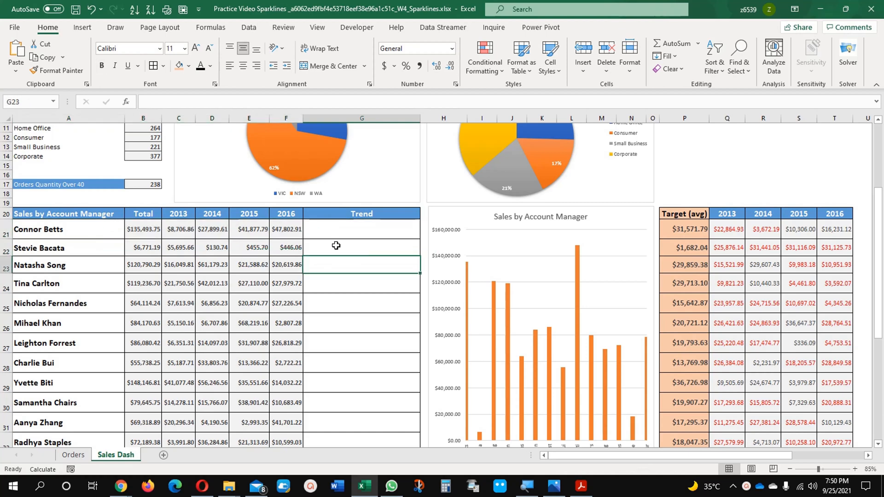
pyautogui.click(334, 230)
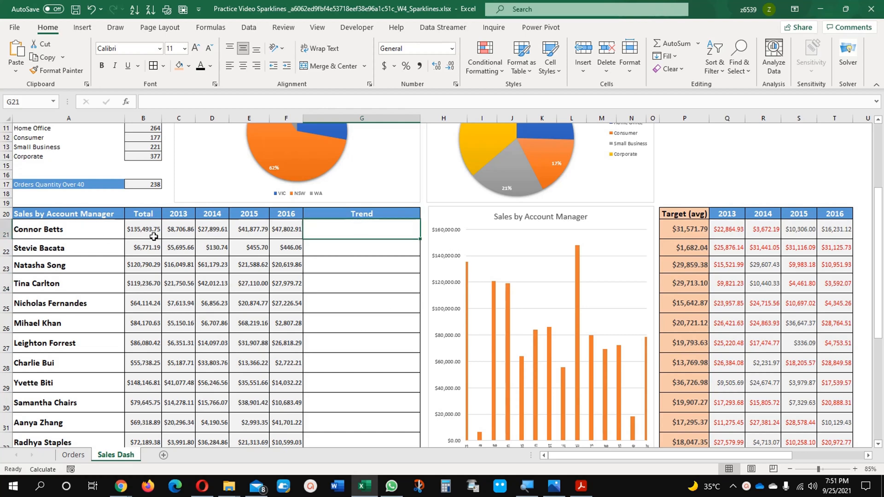
pyautogui.moveTo(186, 231); pyautogui.dragTo(294, 229)
# Insert a line sparkline in Trend cell G21 using the 2013 to 2016 sales in C21:F21 as its data range
pyautogui.click(346, 235)
pyautogui.click(84, 31)
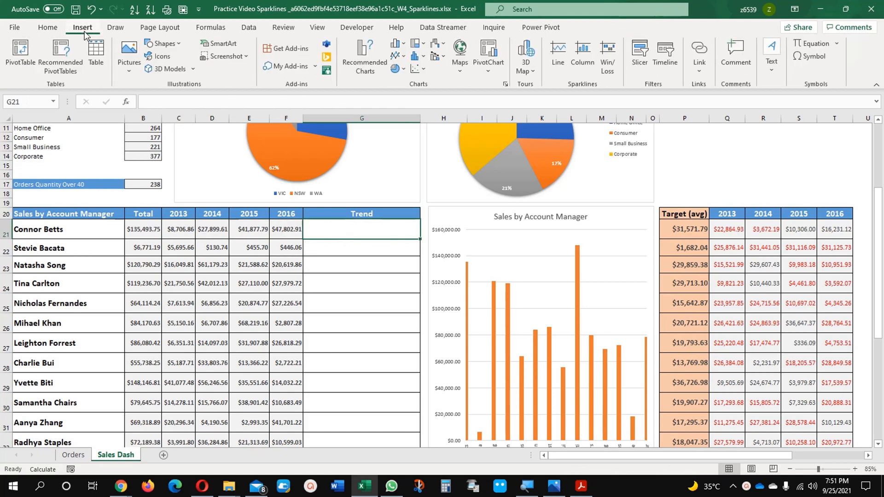
pyautogui.click(558, 58)
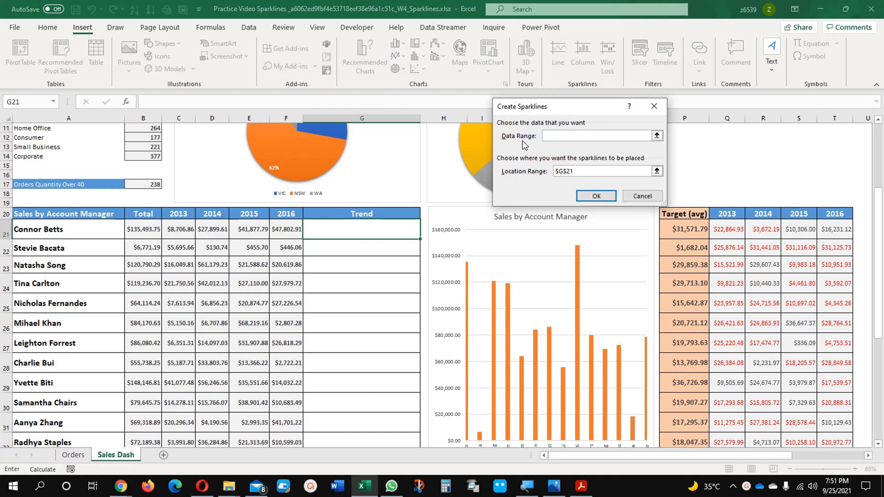
pyautogui.click(659, 137)
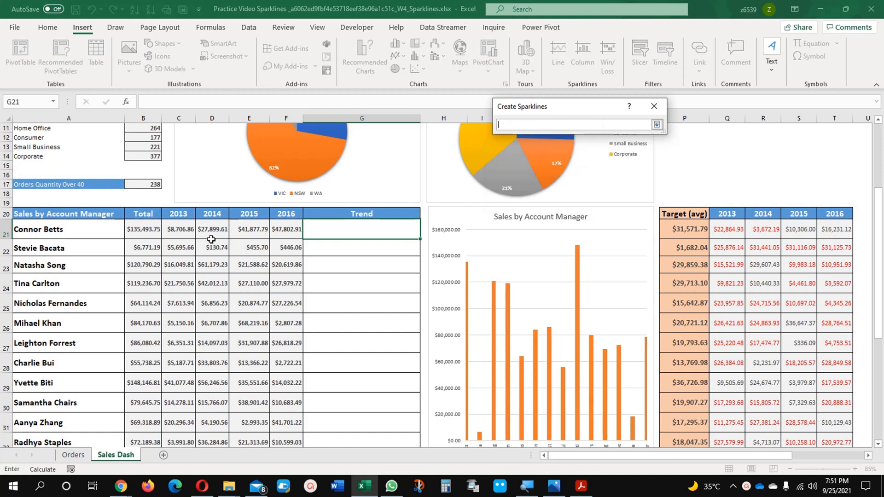
pyautogui.moveTo(180, 233); pyautogui.dragTo(275, 233)
pyautogui.click(657, 125)
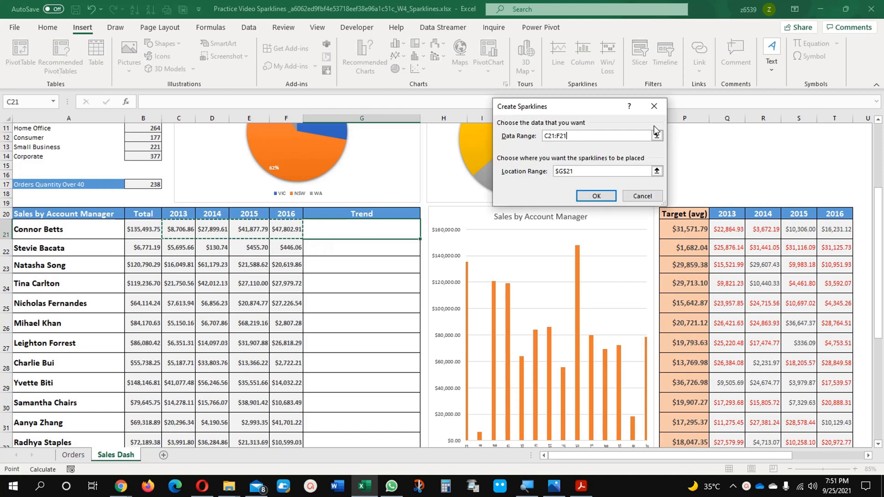
pyautogui.click(603, 194)
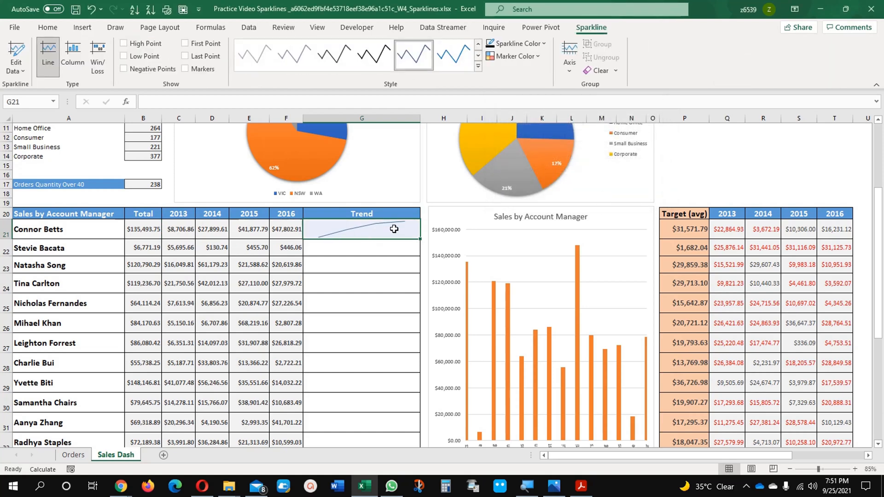
# Make row 21 about three times taller and show markers on the line sparkline in G21
pyautogui.moveTo(3, 239); pyautogui.dragTo(2, 272)
pyautogui.keyDown('ctrl'); pyautogui.scroll(1, 30, 266); pyautogui.keyUp('ctrl')
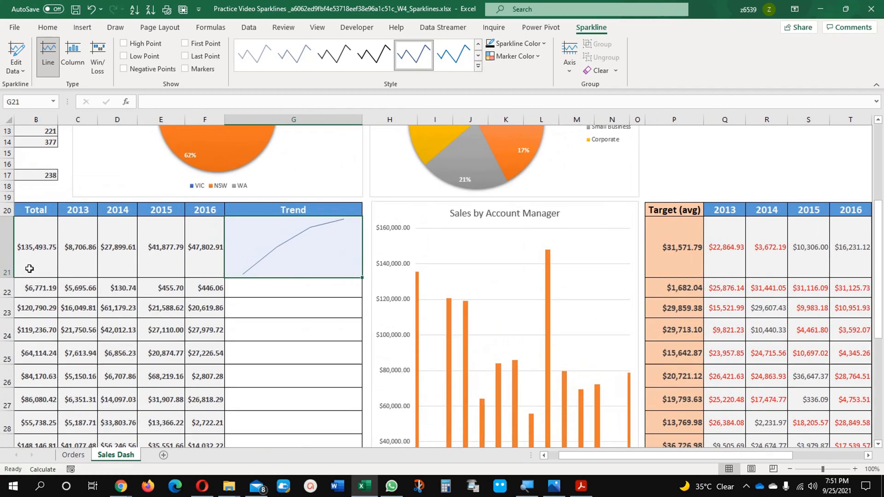
pyautogui.click(544, 456)
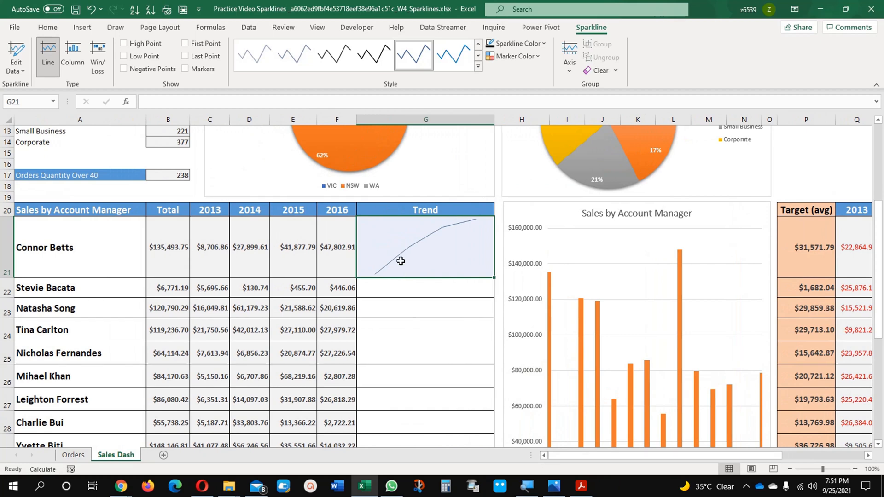
pyautogui.click(199, 72)
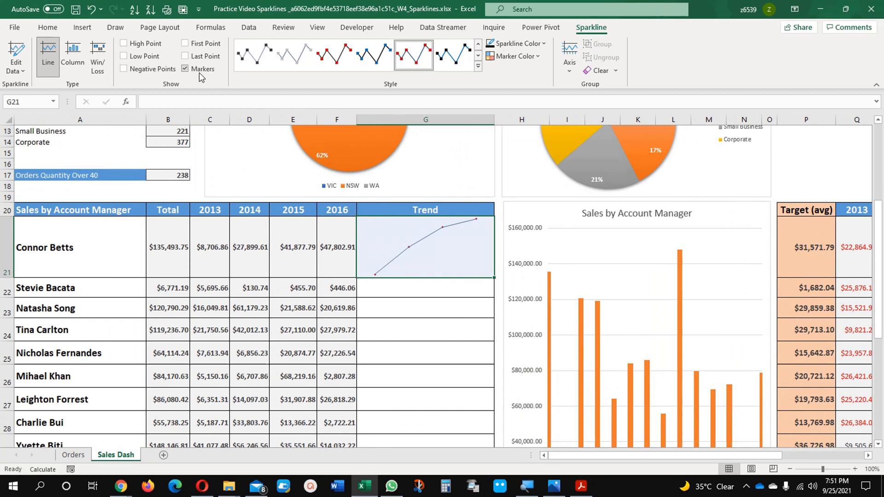
pyautogui.click(421, 61)
# Compare the Target (avg) formulas in P21 and P22 with the 2013 to 2016 sales in C21:F21
pyautogui.click(799, 258)
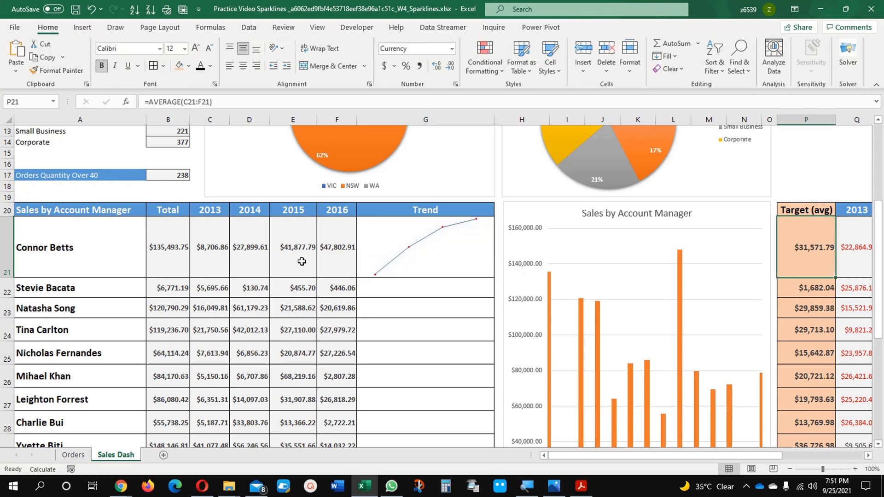
pyautogui.moveTo(198, 260); pyautogui.dragTo(329, 256)
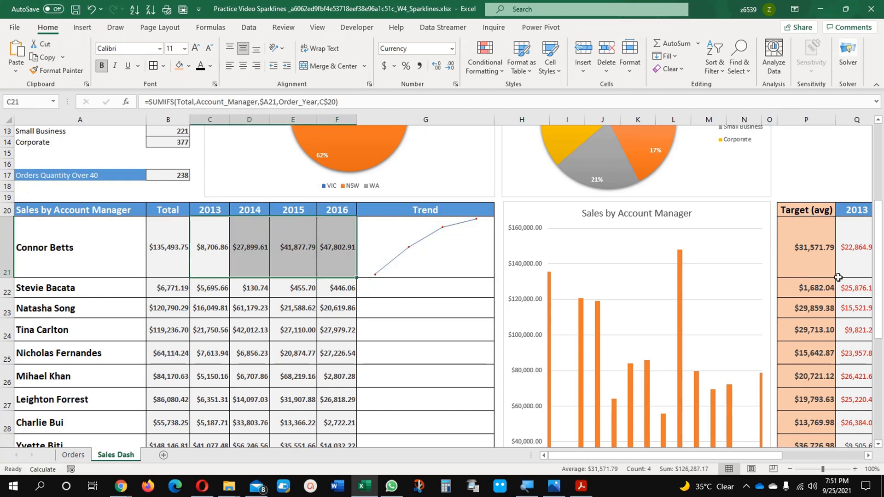
pyautogui.click(789, 253)
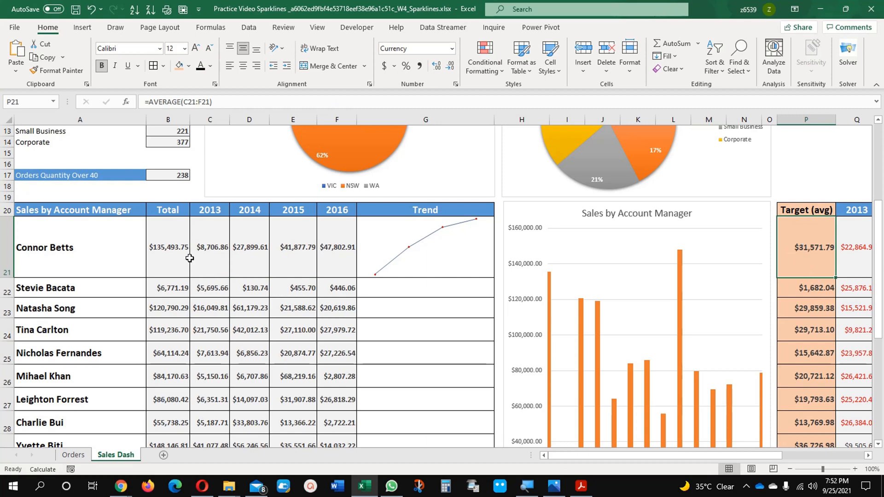
pyautogui.moveTo(199, 262); pyautogui.dragTo(318, 266)
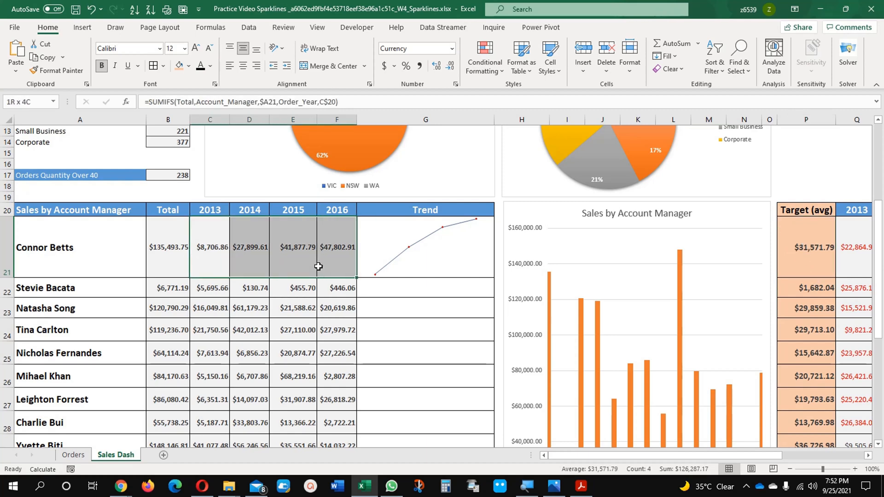
pyautogui.click(831, 246)
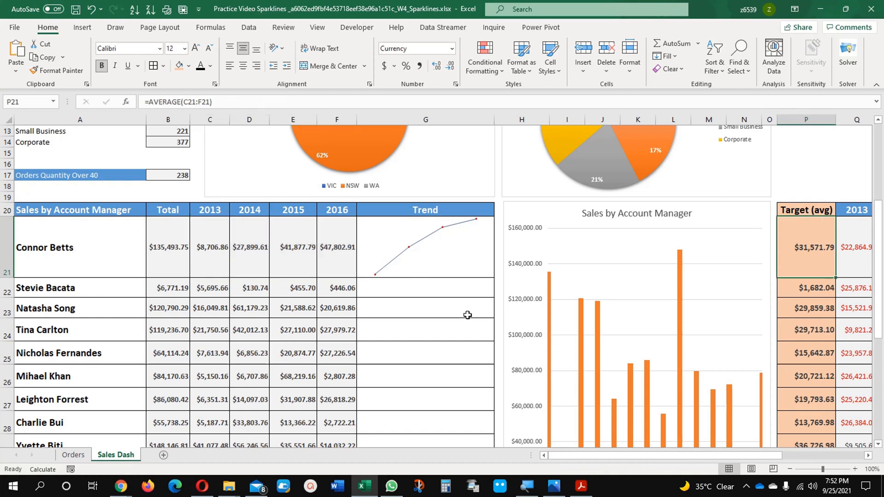
pyautogui.click(801, 288)
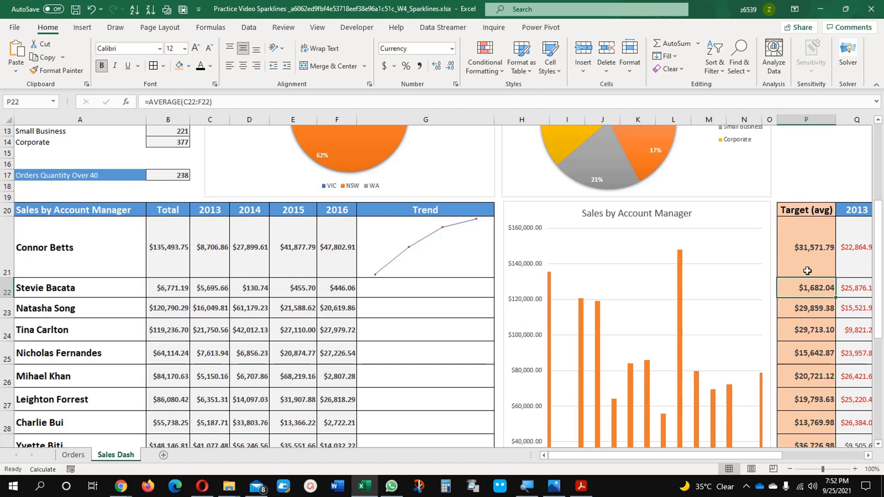
pyautogui.click(807, 271)
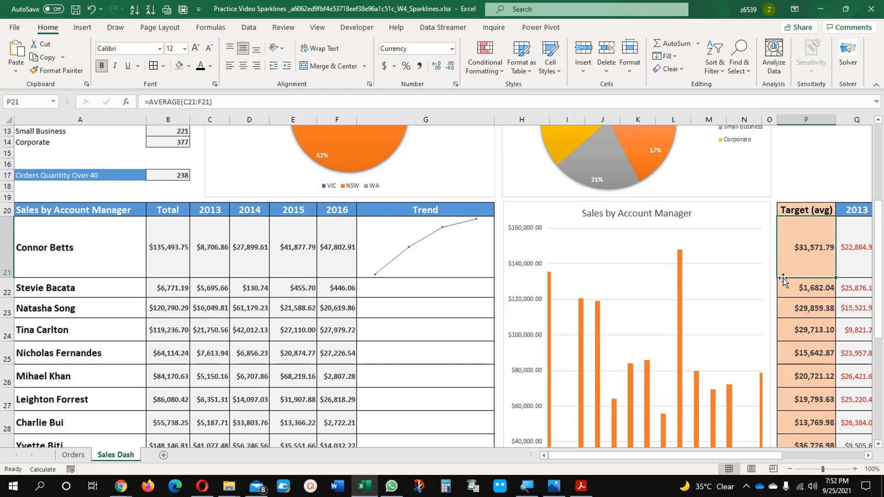
# Turn on Show Axis for the sparkline in G21
pyautogui.click(426, 265)
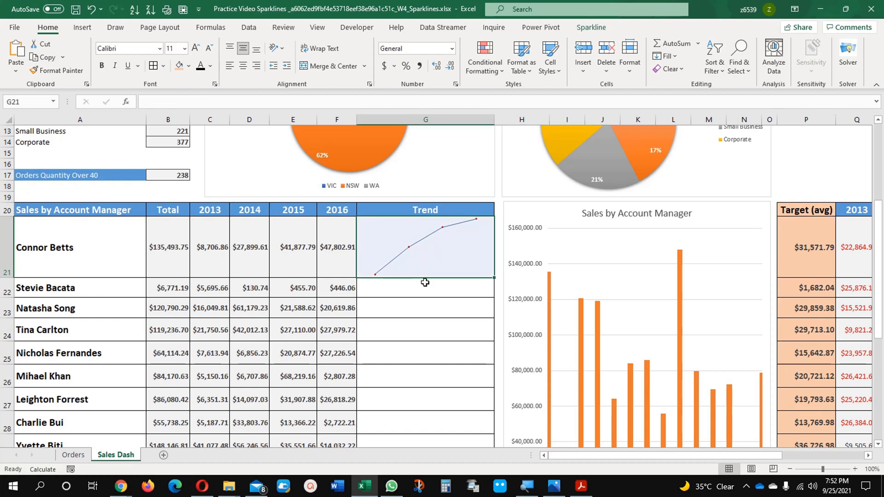
pyautogui.click(83, 28)
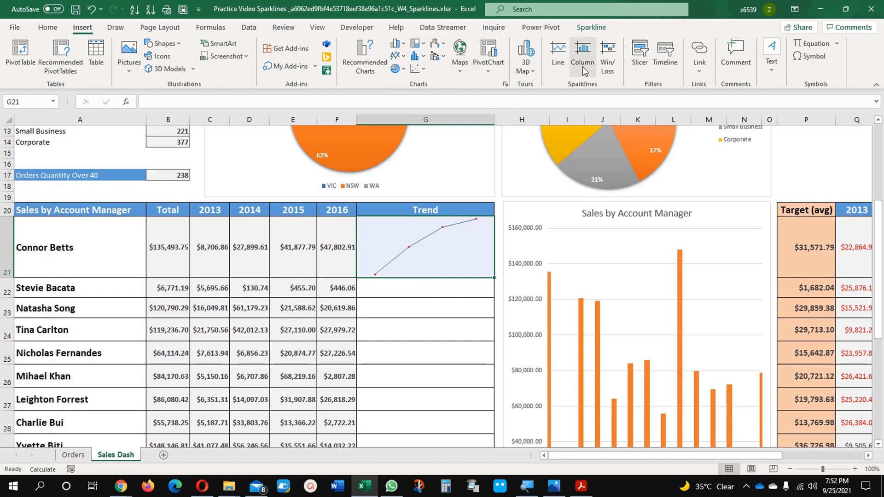
pyautogui.click(594, 29)
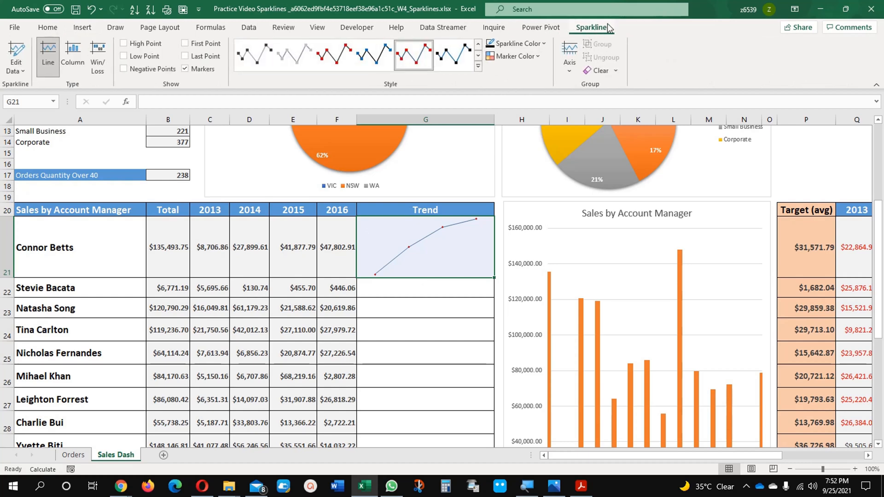
pyautogui.click(570, 72)
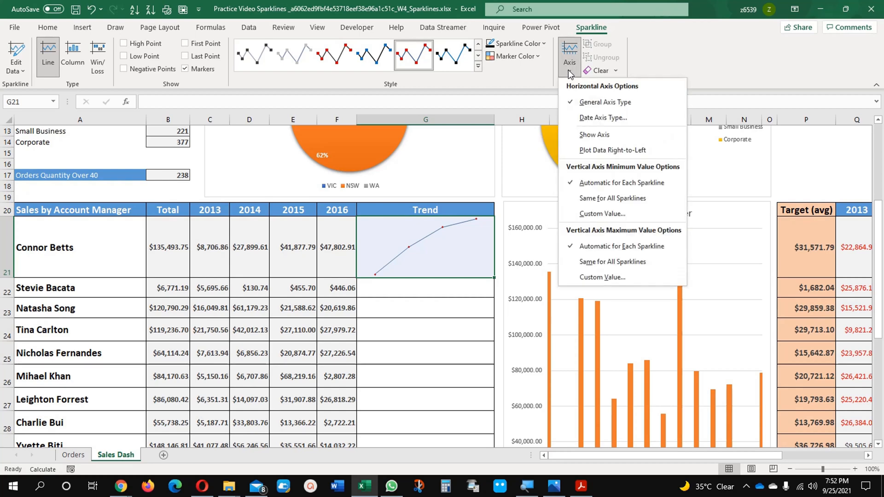
pyautogui.click(578, 138)
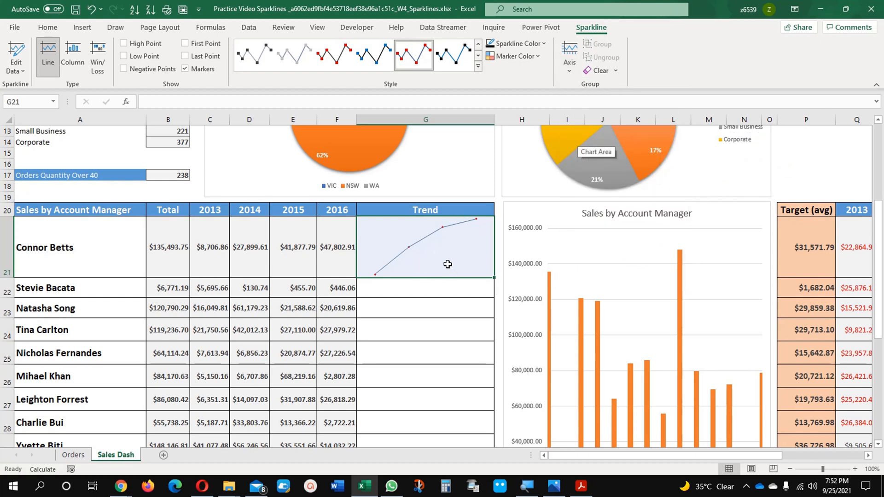
# Change the source data range of the single sparkline in G21 to the target differences in Q21:T21
pyautogui.click(22, 69)
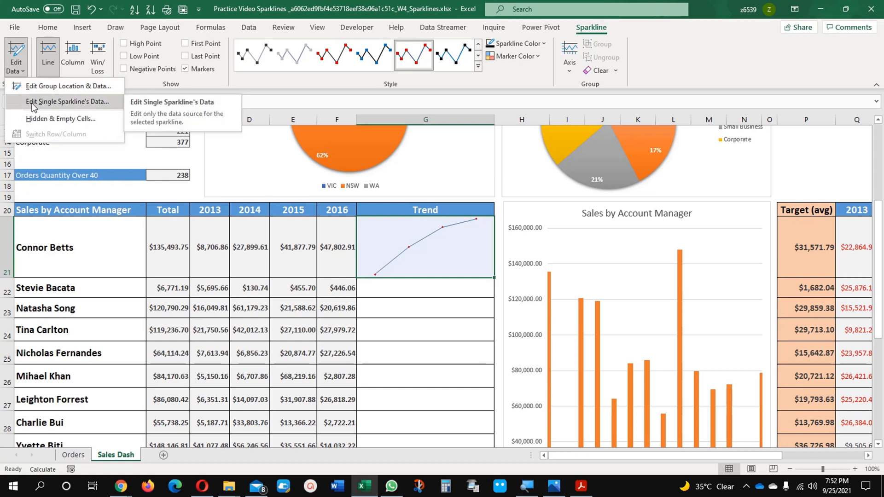
pyautogui.click(67, 102)
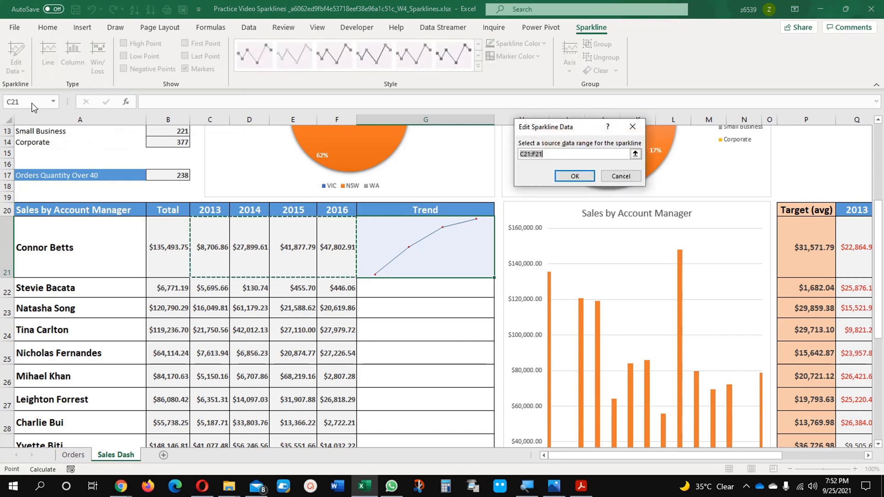
pyautogui.click(869, 456)
pyautogui.click(869, 456)
pyautogui.click(869, 456)
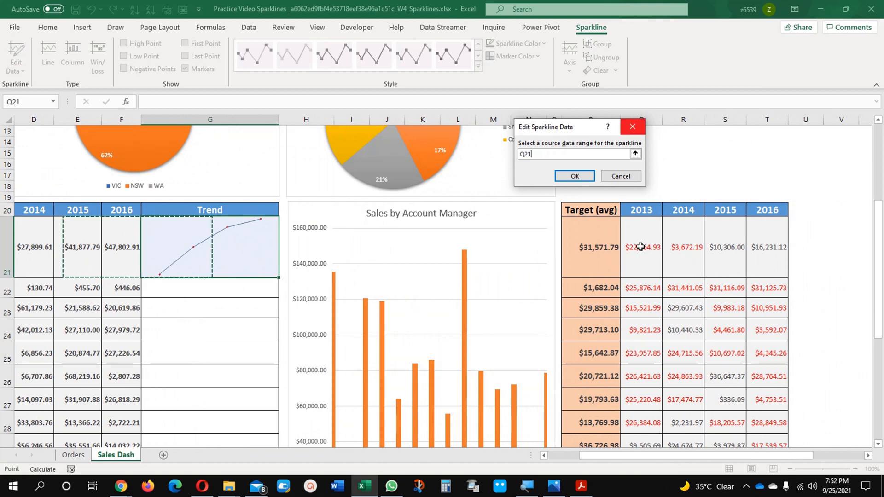
pyautogui.moveTo(644, 246); pyautogui.dragTo(767, 254)
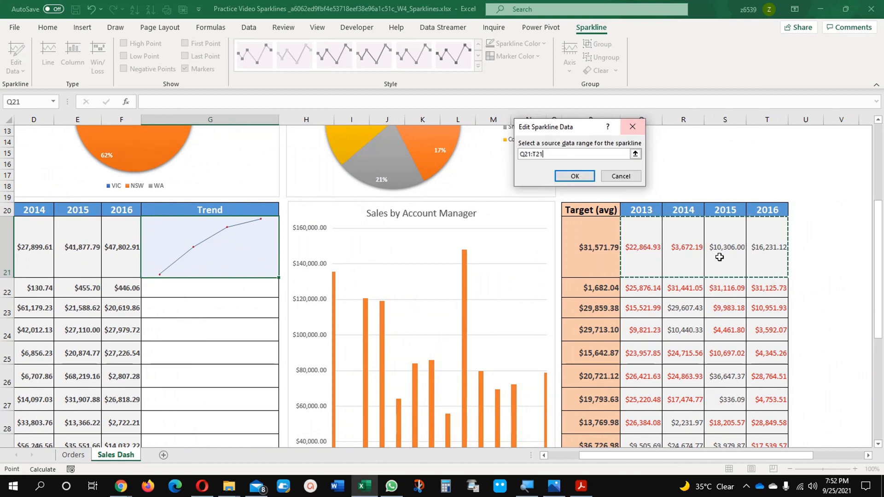
pyautogui.click(582, 179)
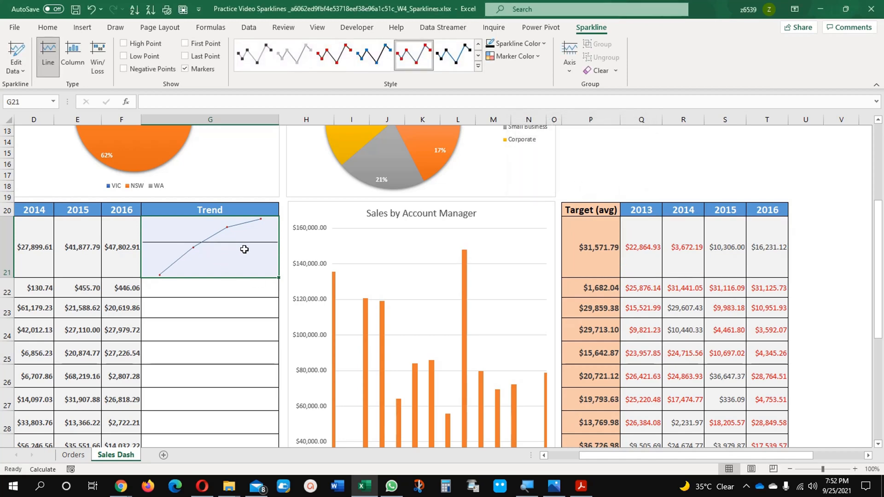
# Inspect the row 21 formulas in P21 and Q21:S21 to see how each year's difference from the target is calculated
pyautogui.click(644, 246)
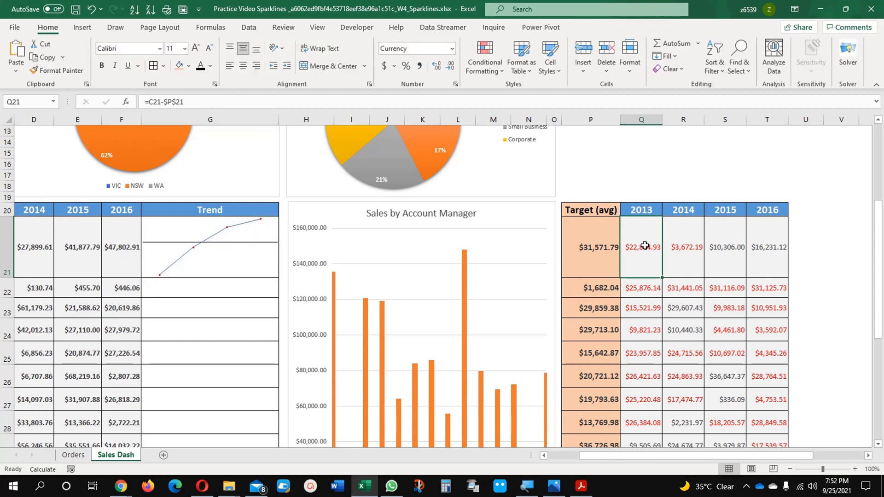
pyautogui.click(593, 243)
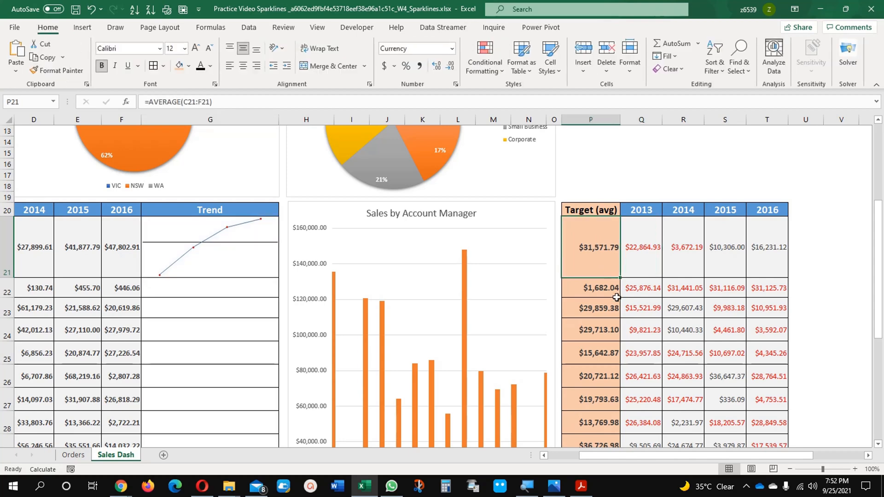
pyautogui.click(639, 259)
pyautogui.doubleClick(639, 258)
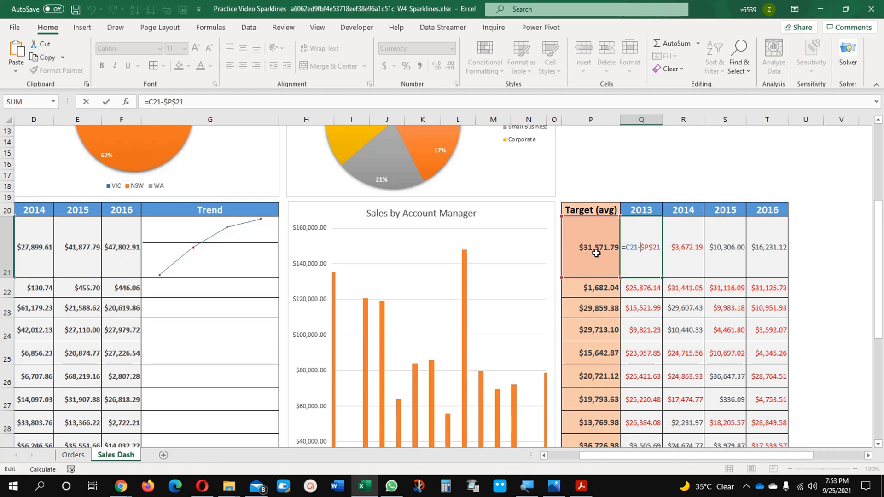
pyautogui.moveTo(593, 458); pyautogui.dragTo(572, 455)
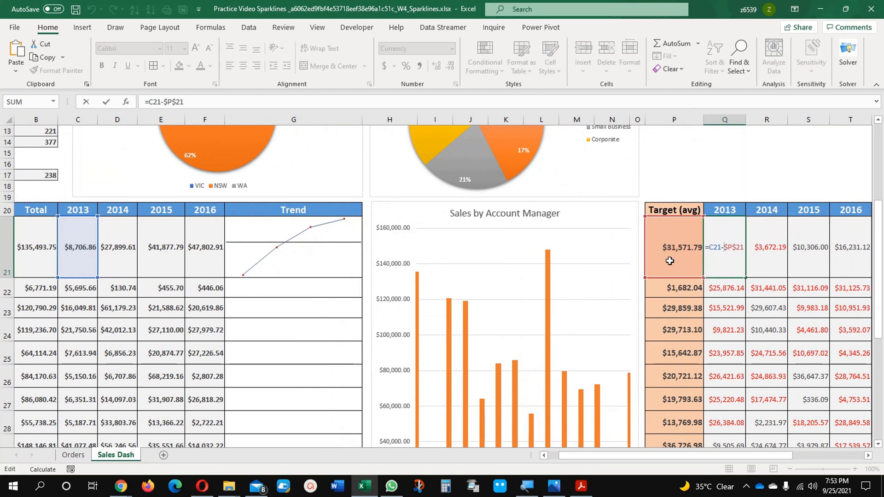
pyautogui.hotkey('ctrl', 'Return')
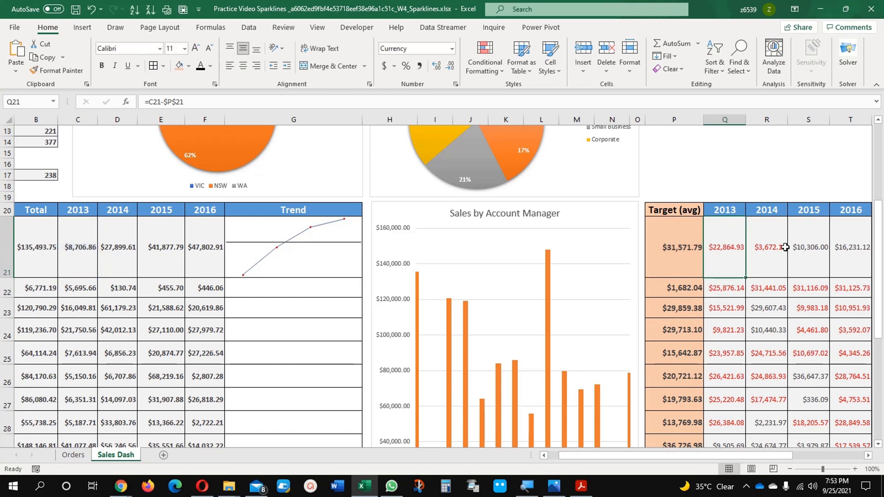
pyautogui.click(767, 247)
pyautogui.click(809, 250)
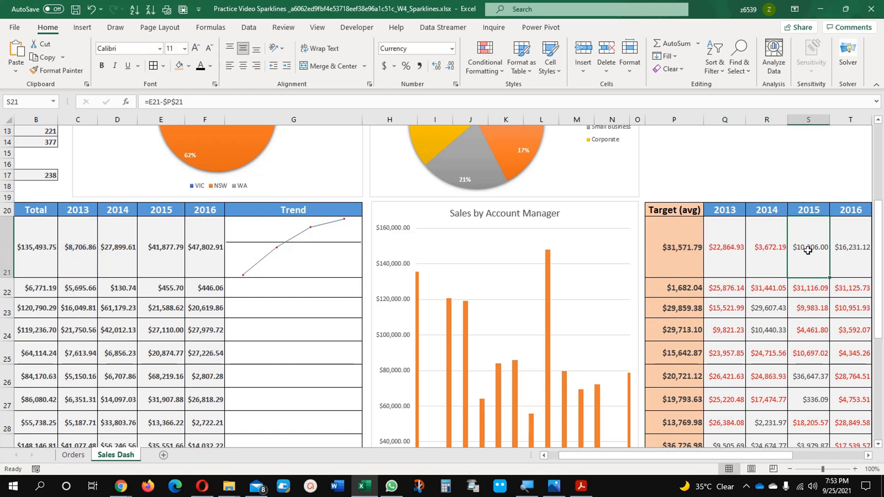
# Review the target-difference formulas for 2013 to 2016 in Q21:T21 against the sparkline in G21
pyautogui.click(848, 247)
pyautogui.click(736, 250)
pyautogui.click(767, 249)
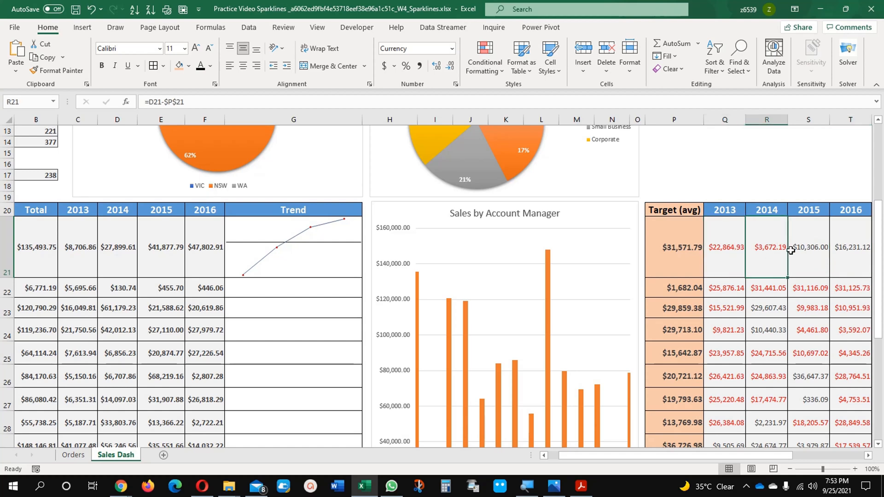
pyautogui.click(815, 251)
pyautogui.click(857, 248)
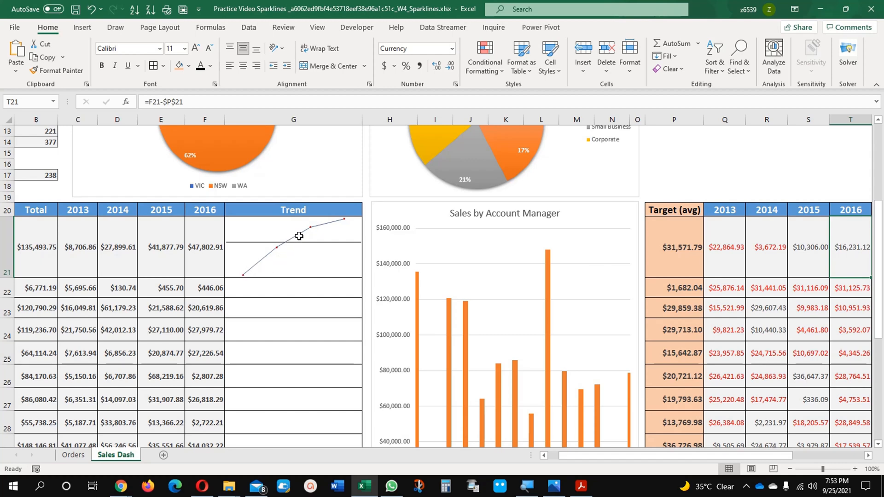
# Fill the sparkline from G21 down the Trend column to G34
pyautogui.click(335, 229)
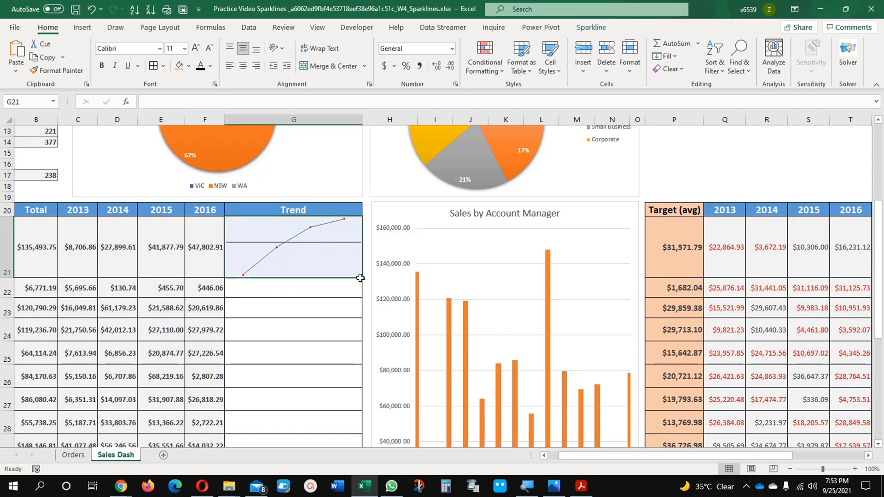
pyautogui.moveTo(361, 278)
pyautogui.mouseDown()
pyautogui.moveTo(349, 441)
pyautogui.moveTo(351, 418)
pyautogui.mouseUp()
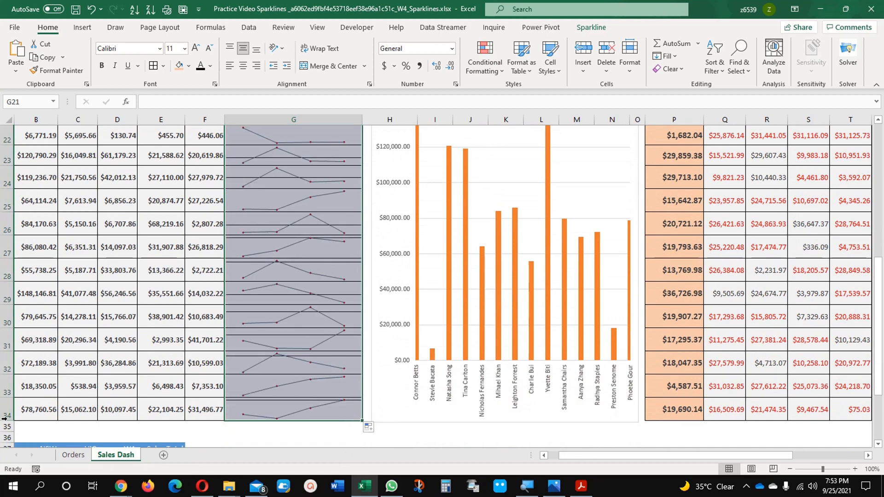
# Increase the heights of rows 34, 33 and 32 one at a time to enlarge their sparklines
pyautogui.moveTo(6, 420); pyautogui.dragTo(5, 434)
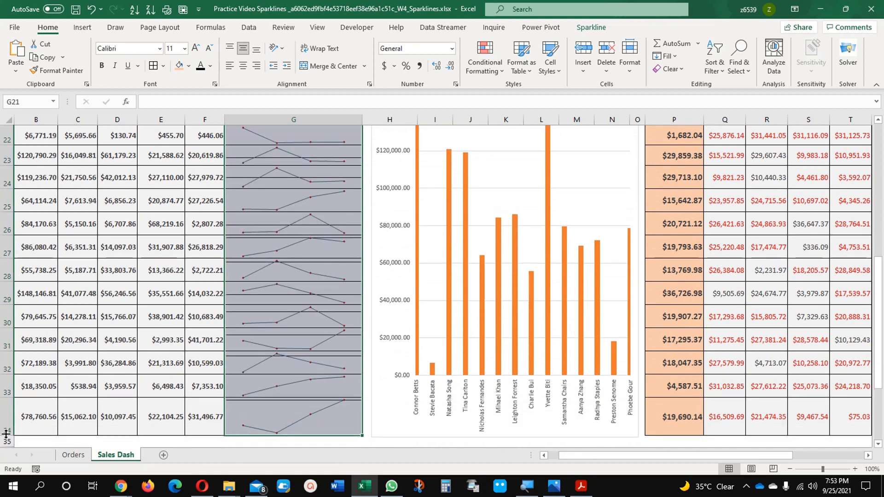
pyautogui.moveTo(7, 398); pyautogui.dragTo(6, 413)
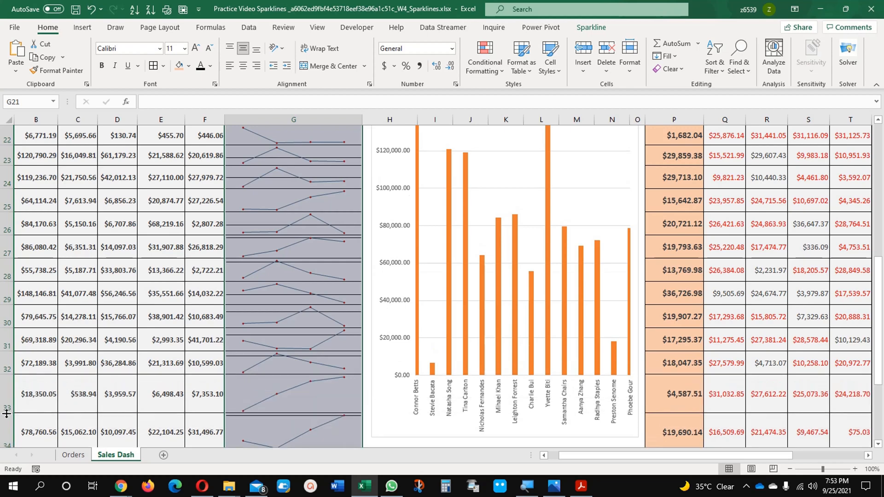
pyautogui.moveTo(7, 375); pyautogui.dragTo(7, 375)
pyautogui.scroll(4, 262, 332)
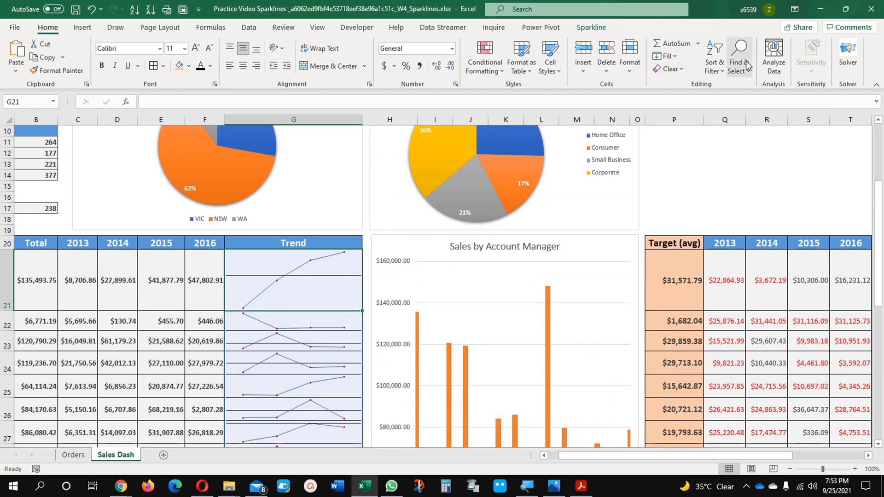
pyautogui.click(628, 59)
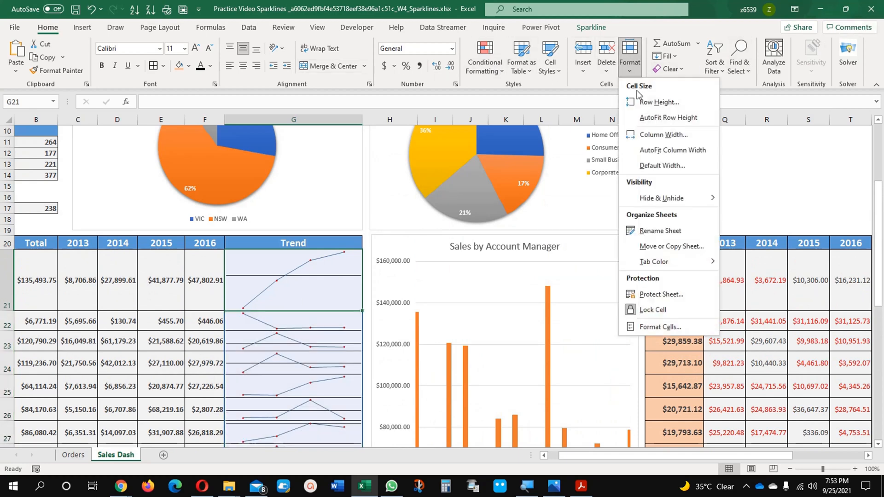
pyautogui.click(639, 102)
pyautogui.click(604, 166)
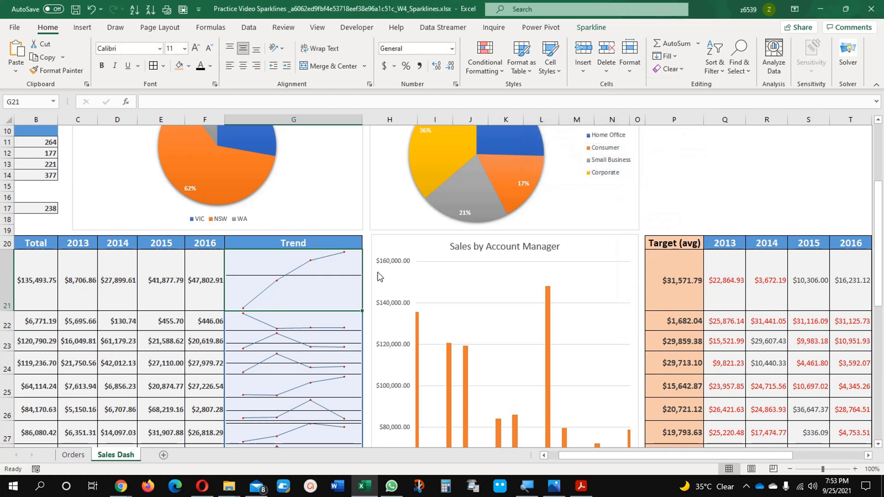
pyautogui.hotkey('ctrl', 'shift', 'Down')
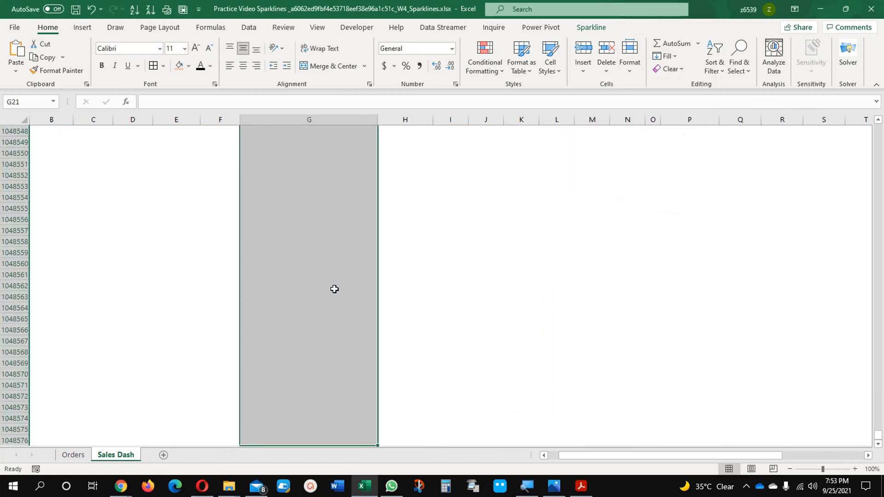
pyautogui.hotkey('ctrl', 'Home')
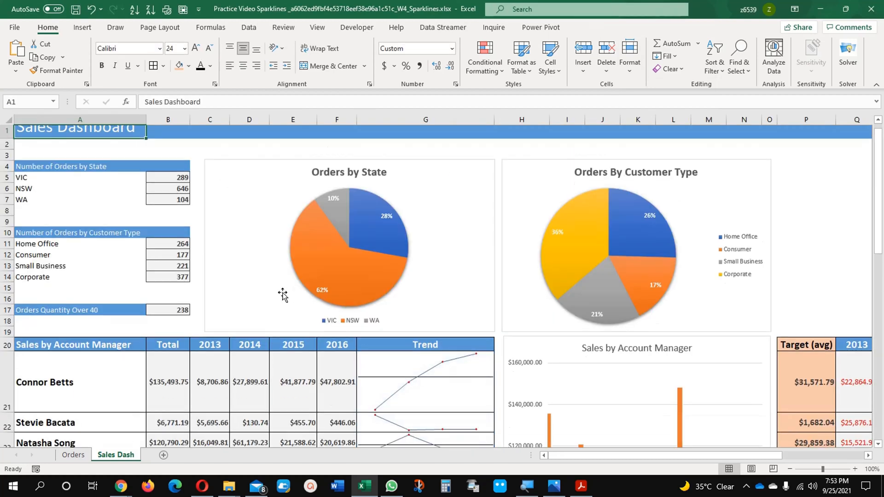
# Set the row height of the account manager rows 21 to 34 to 70
pyautogui.scroll(-6, 286, 290)
pyautogui.moveTo(126, 189); pyautogui.dragTo(131, 398)
pyautogui.click(630, 58)
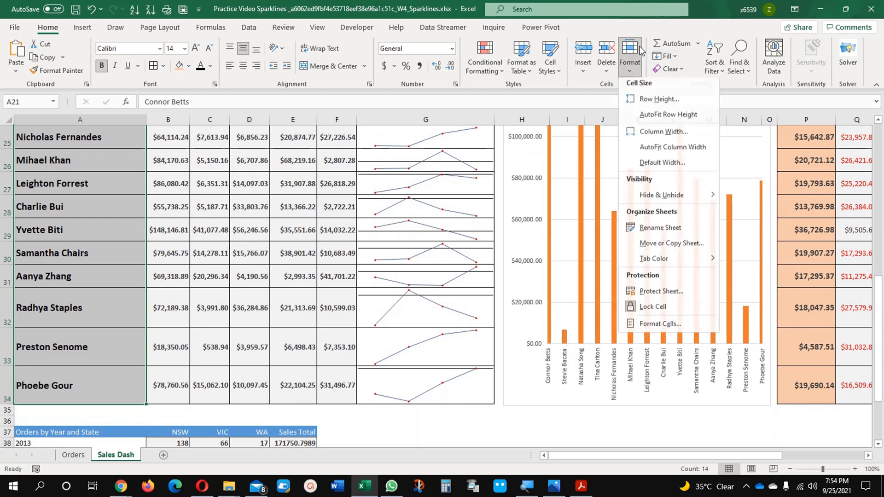
pyautogui.click(657, 103)
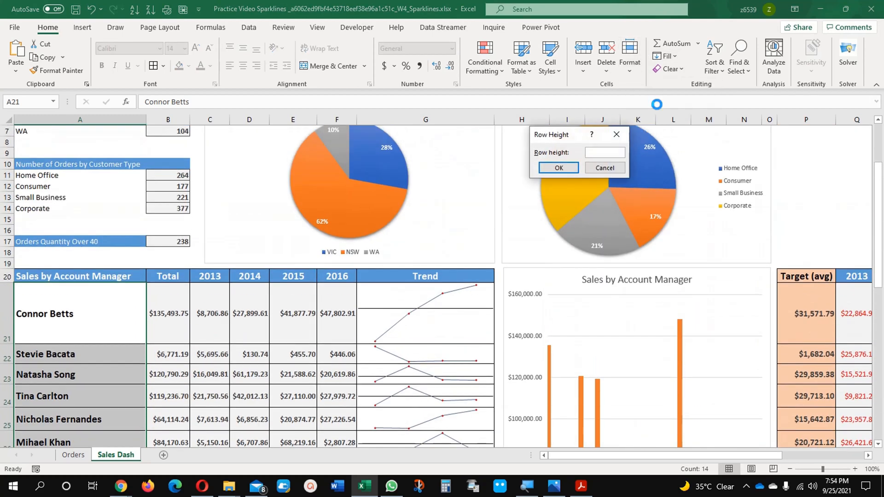
pyautogui.write('70')
pyautogui.press('Return')
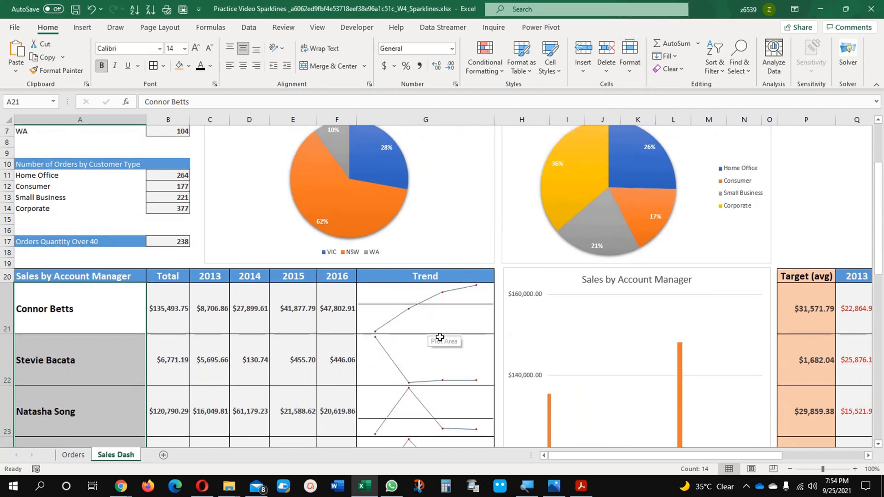
# Review the Trend sparklines and their axis lines in rows 21 to 34, returning to the sparkline in G21
pyautogui.click(341, 362)
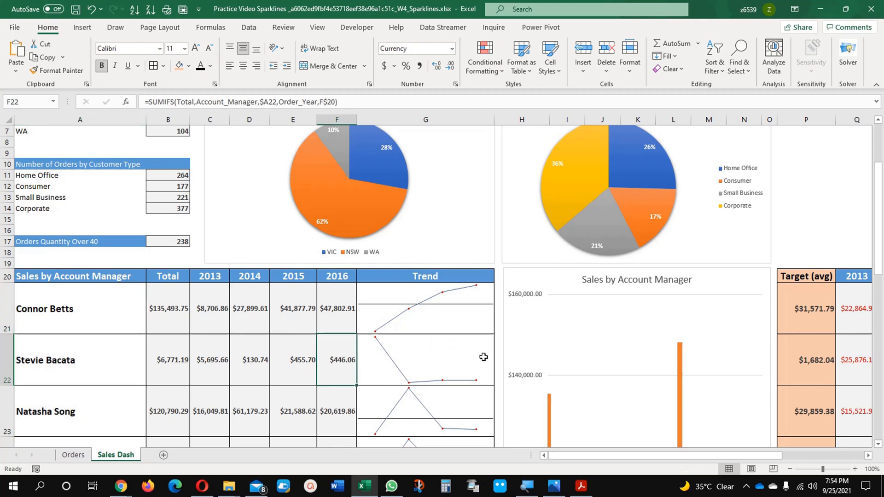
pyautogui.scroll(-5, 460, 379)
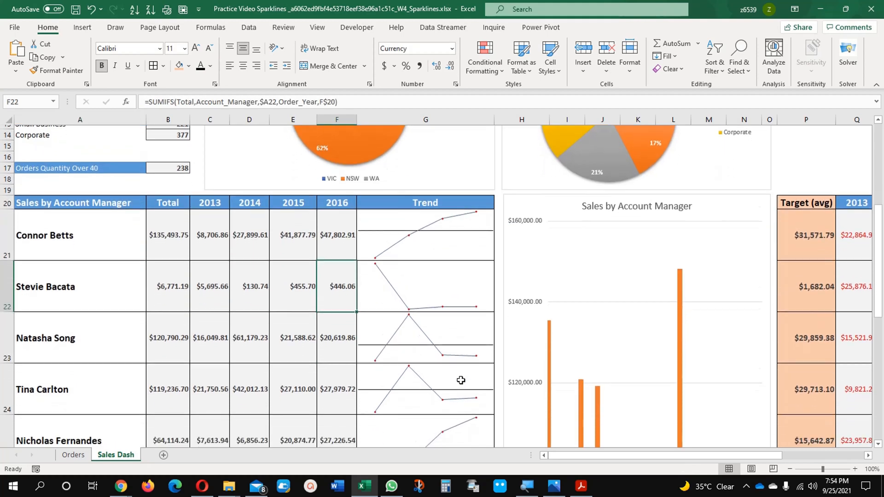
pyautogui.scroll(-1, 461, 380)
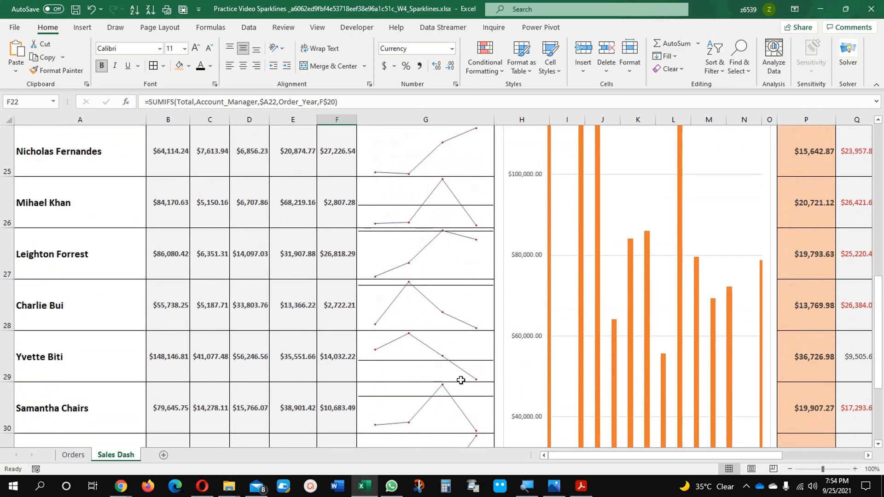
pyautogui.scroll(-1, 461, 380)
pyautogui.scroll(-2, 460, 380)
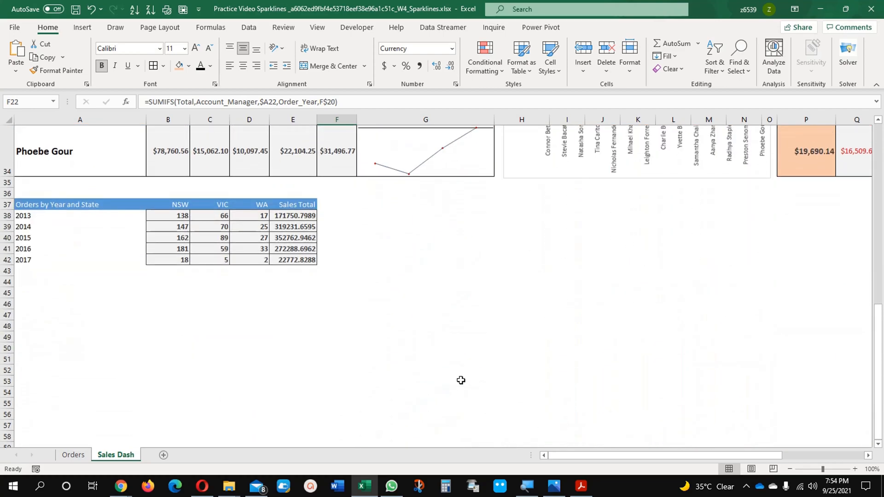
pyautogui.scroll(1, 460, 380)
pyautogui.scroll(4, 462, 380)
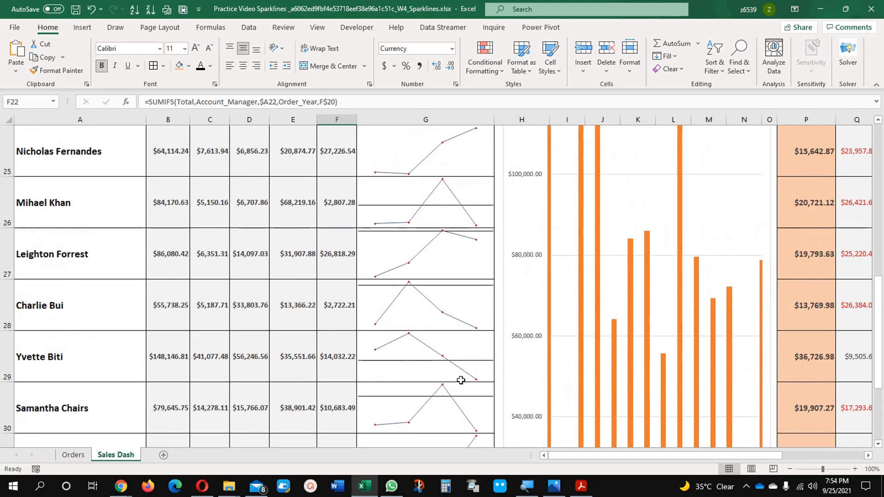
pyautogui.scroll(4, 461, 381)
pyautogui.click(438, 325)
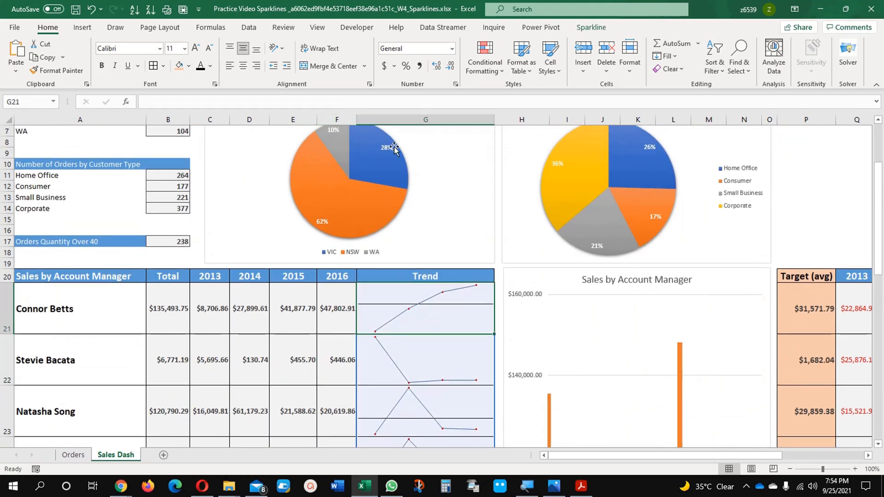
pyautogui.click(82, 27)
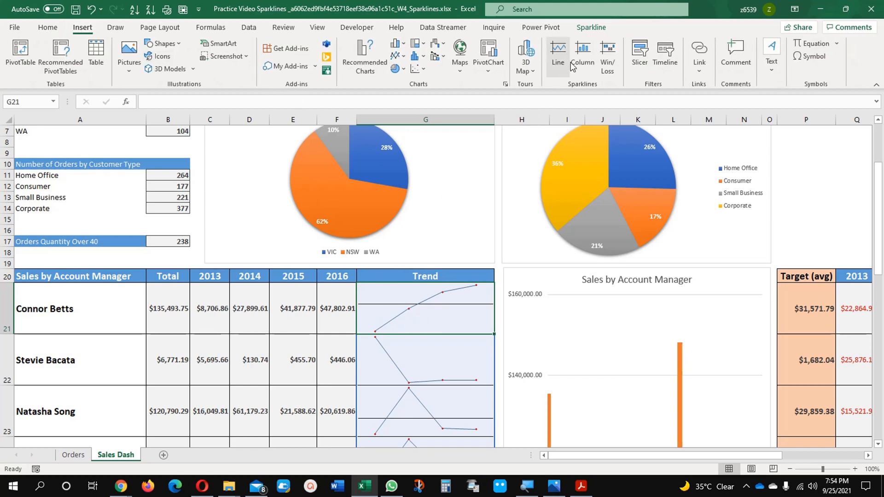
pyautogui.click(585, 50)
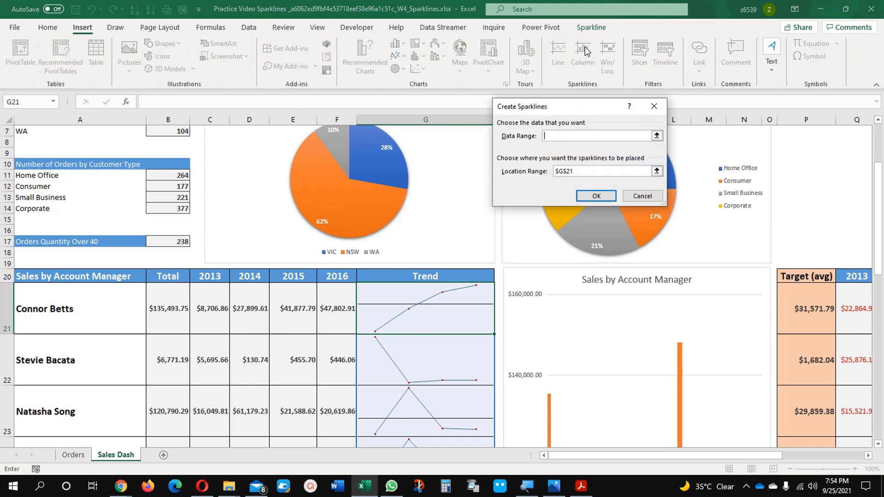
pyautogui.click(647, 195)
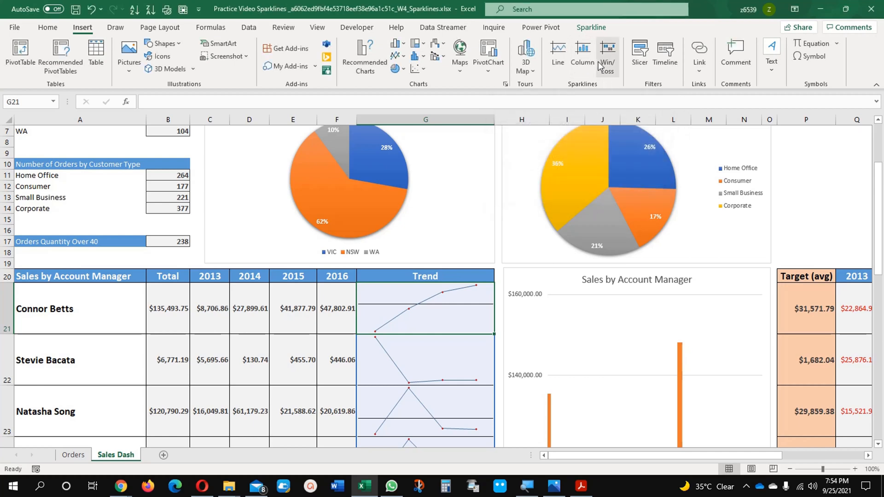
# Change the Trend sparkline group in G21:G34 to the Column type
pyautogui.click(608, 28)
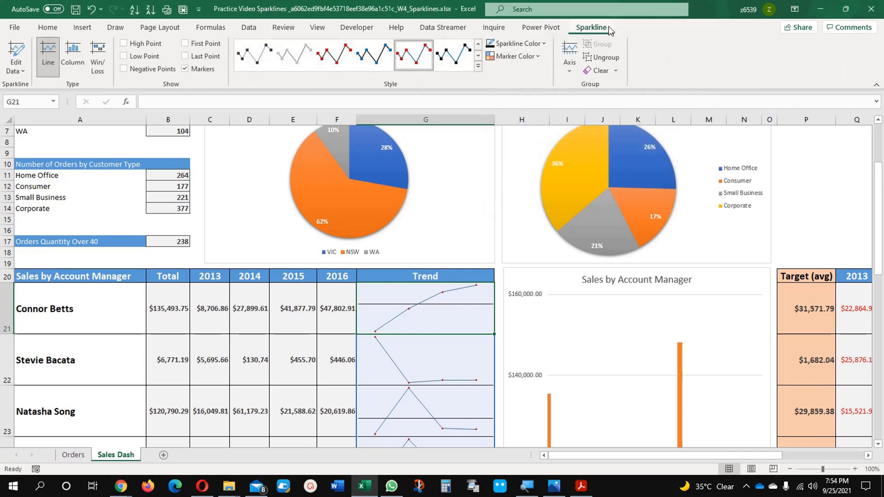
pyautogui.click(73, 53)
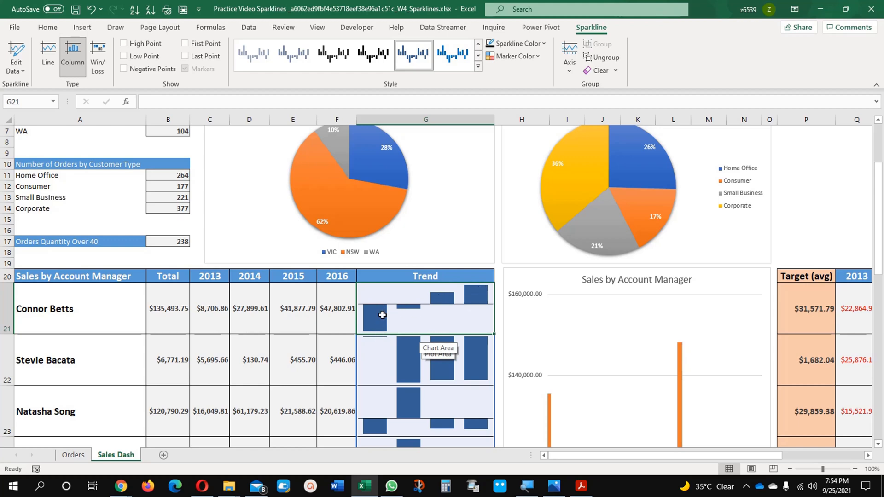
pyautogui.click(336, 313)
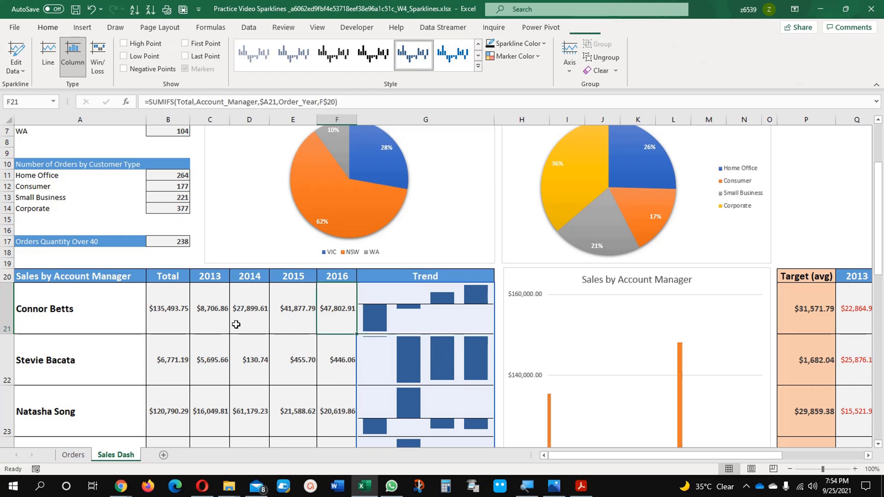
pyautogui.click(109, 316)
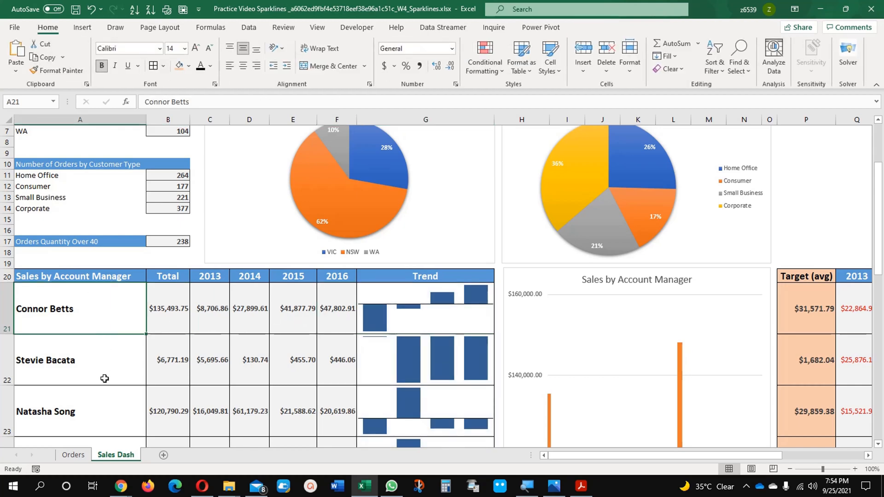
# Turn on High Point and Negative Points highlighting for the Trend column sparklines
pyautogui.click(427, 321)
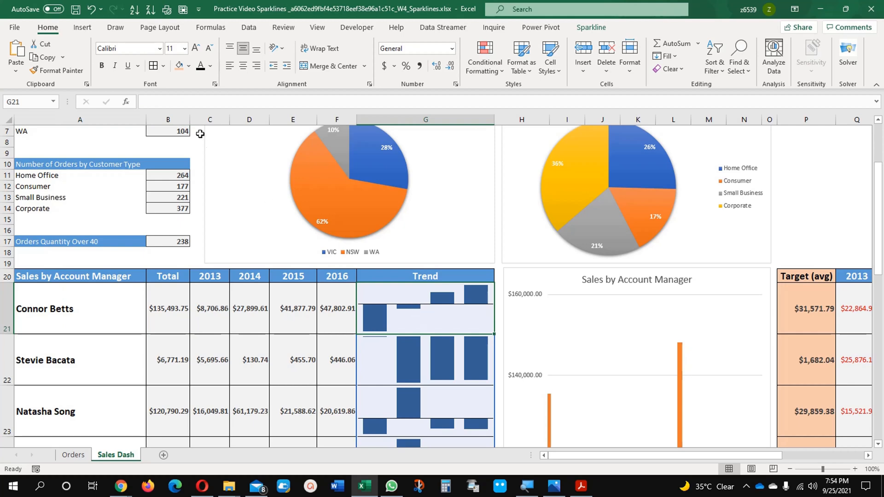
pyautogui.click(604, 29)
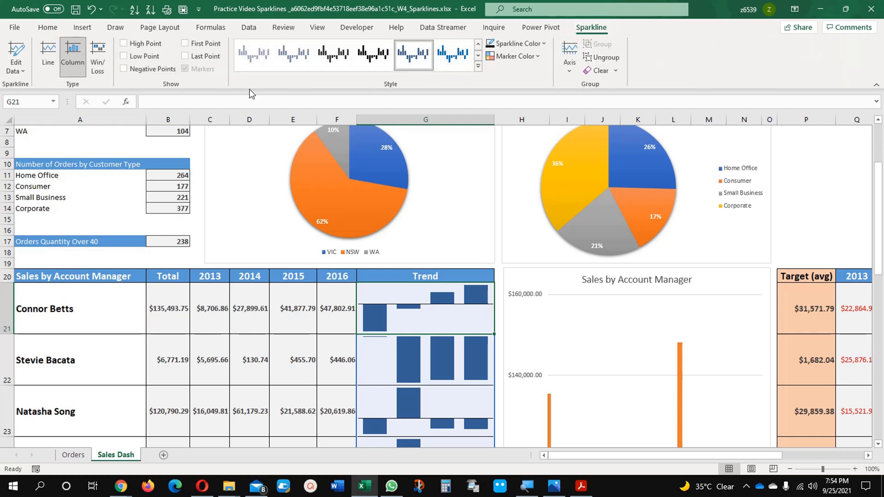
pyautogui.click(150, 48)
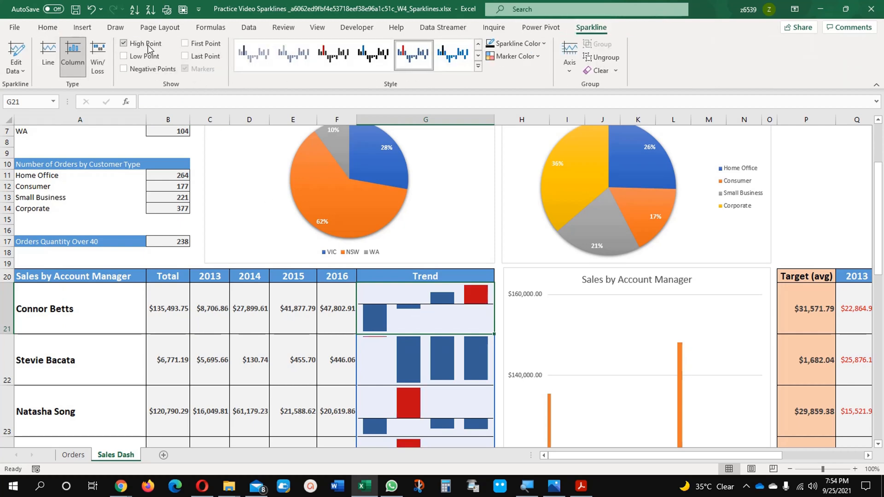
pyautogui.click(143, 70)
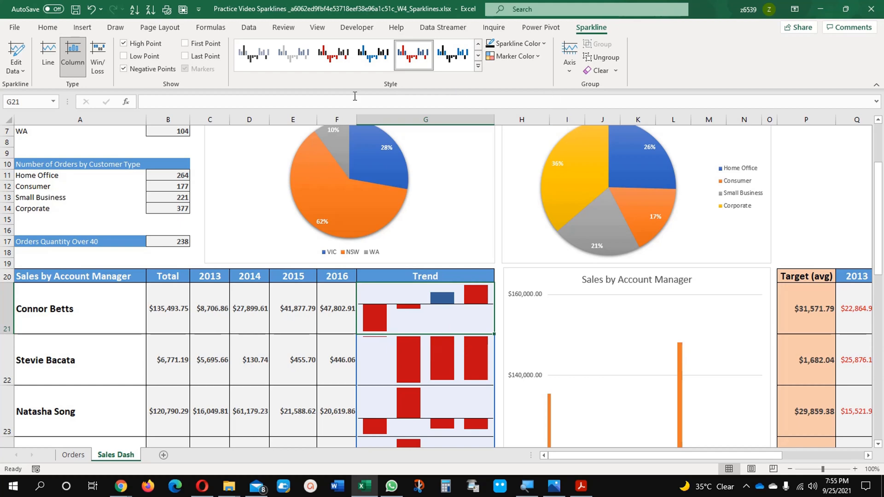
# Set the High Point marker color of the Trend sparklines to the green theme color
pyautogui.click(524, 59)
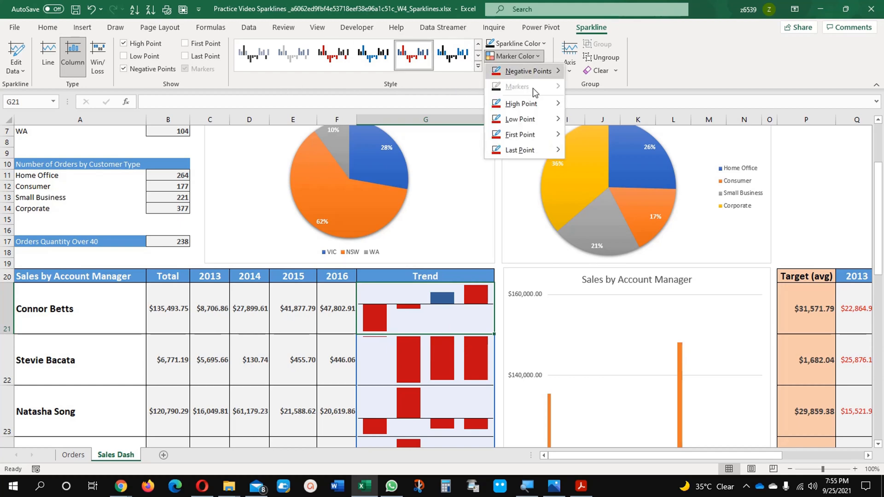
pyautogui.moveTo(539, 104)
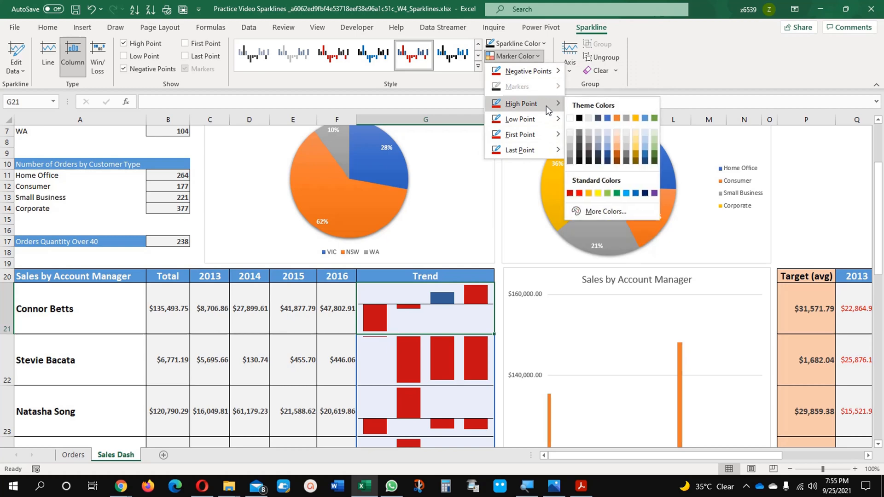
pyautogui.click(654, 118)
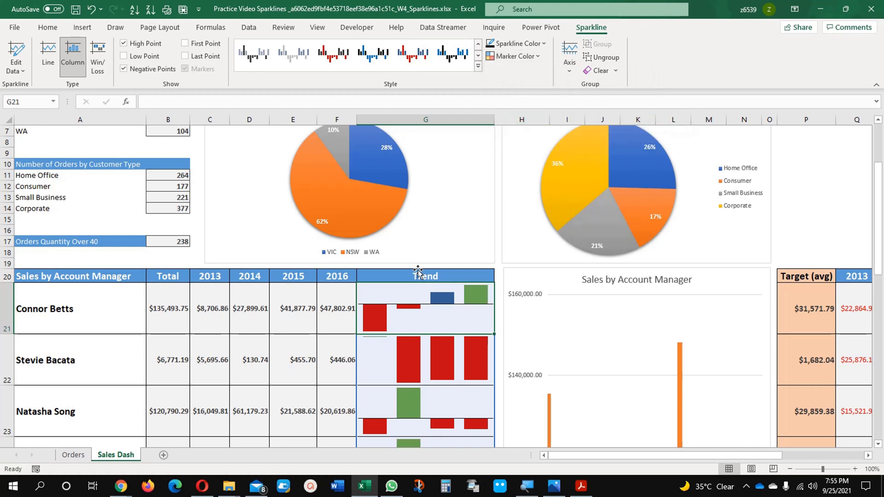
# Set the Negative Points marker color of the Trend column sparklines to the standard purple
pyautogui.click(533, 60)
pyautogui.moveTo(532, 121)
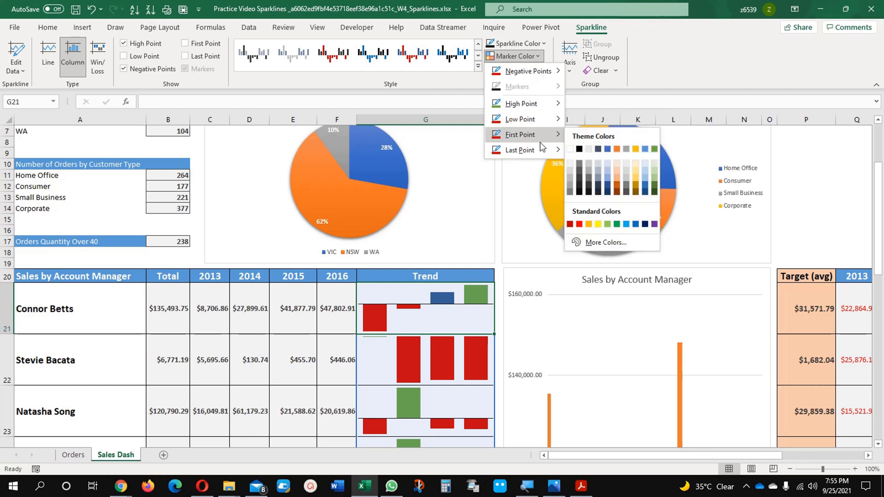
pyautogui.moveTo(538, 149)
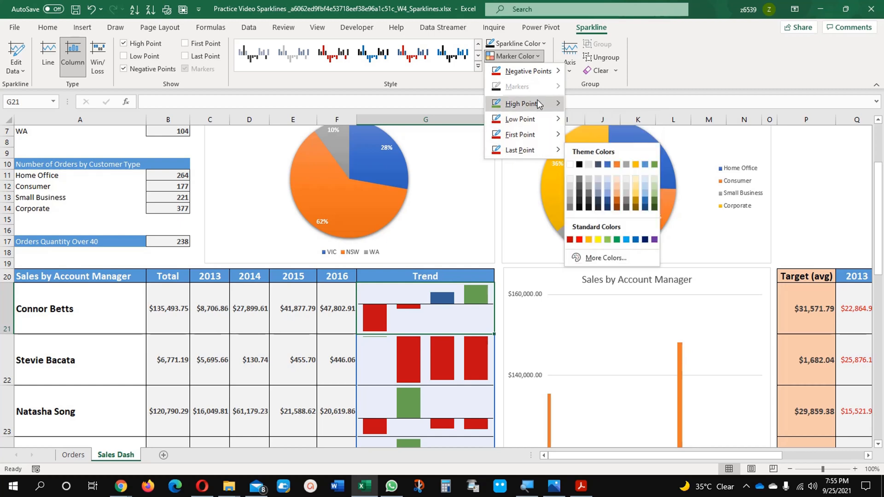
pyautogui.moveTo(538, 81)
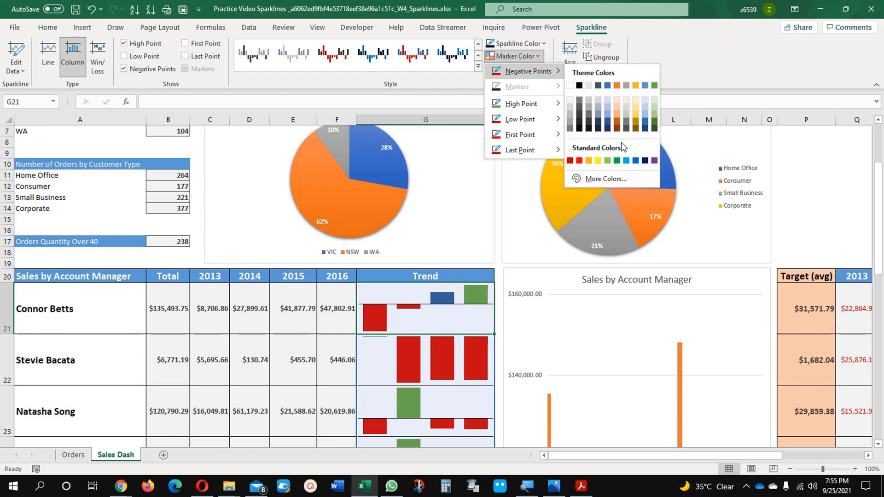
pyautogui.click(654, 159)
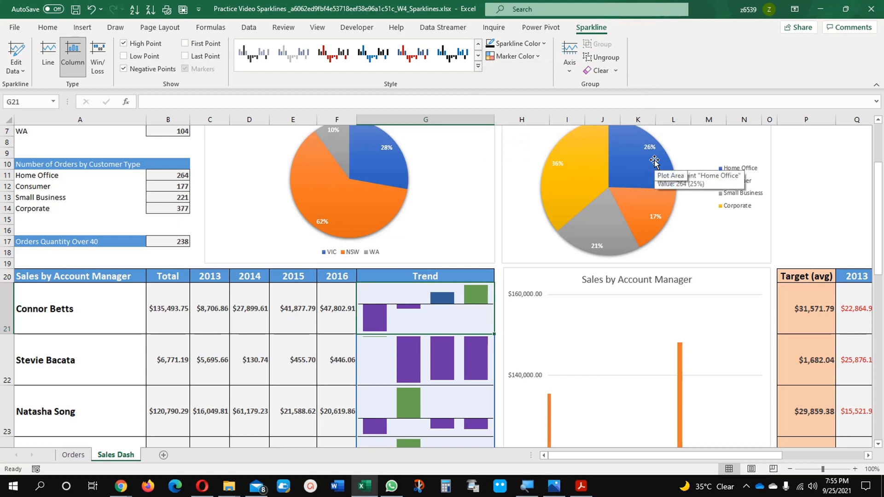
# Set the Negative Points marker color of the Trend column sparklines to the standard dark blue
pyautogui.click(539, 57)
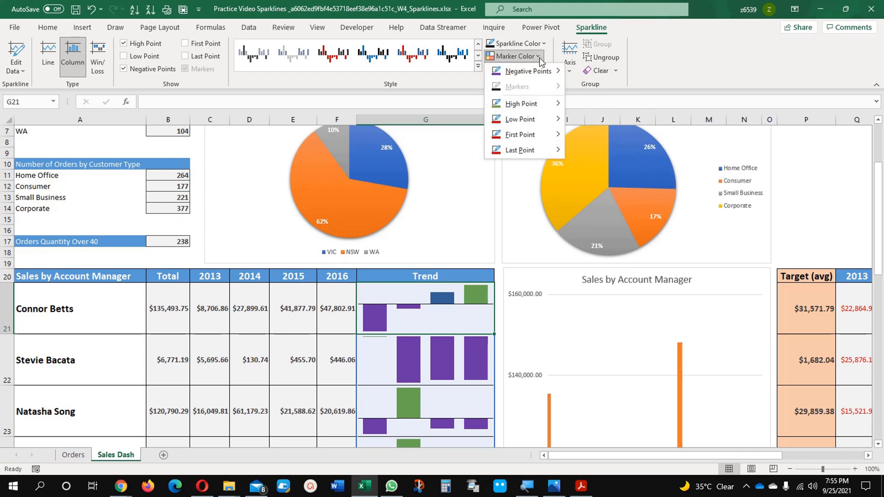
pyautogui.moveTo(543, 77)
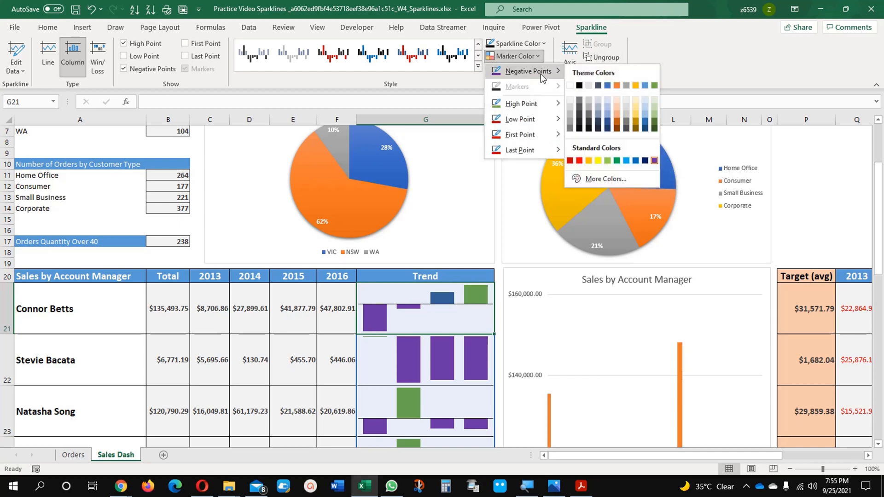
pyautogui.click(646, 160)
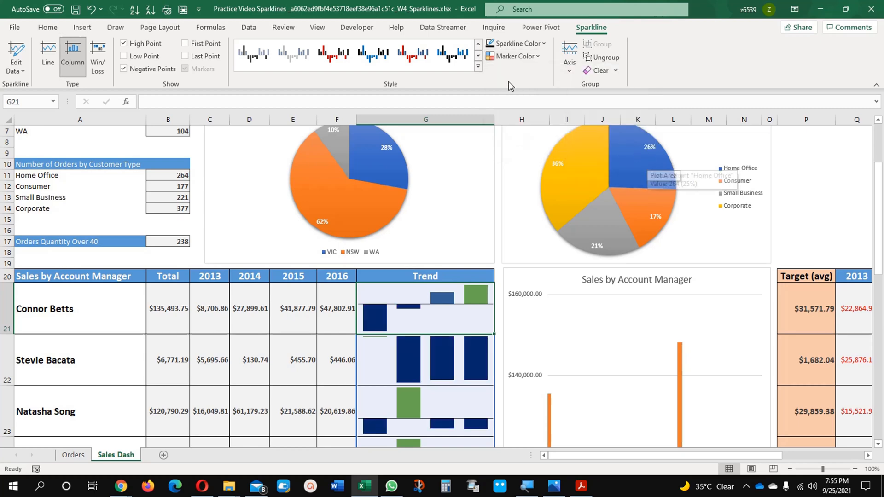
# Ungroup the G21 sparkline from the rest of the Trend sparkline group
pyautogui.click(282, 321)
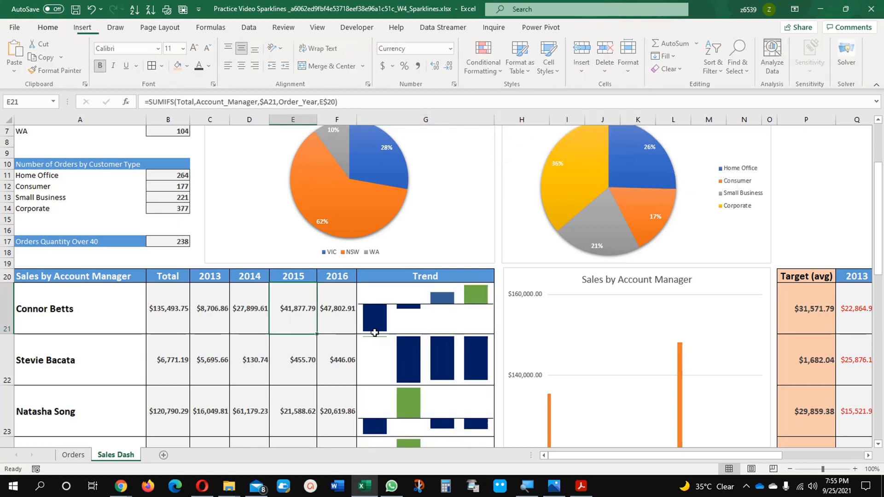
pyautogui.click(424, 328)
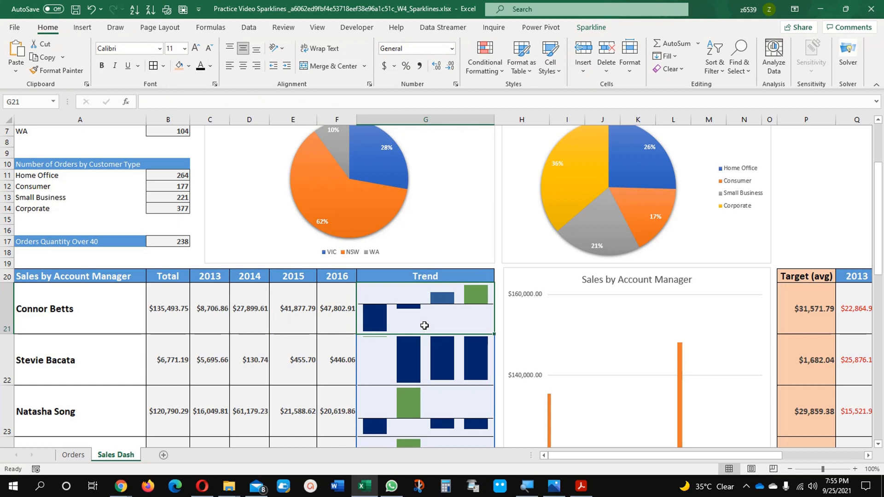
pyautogui.click(592, 27)
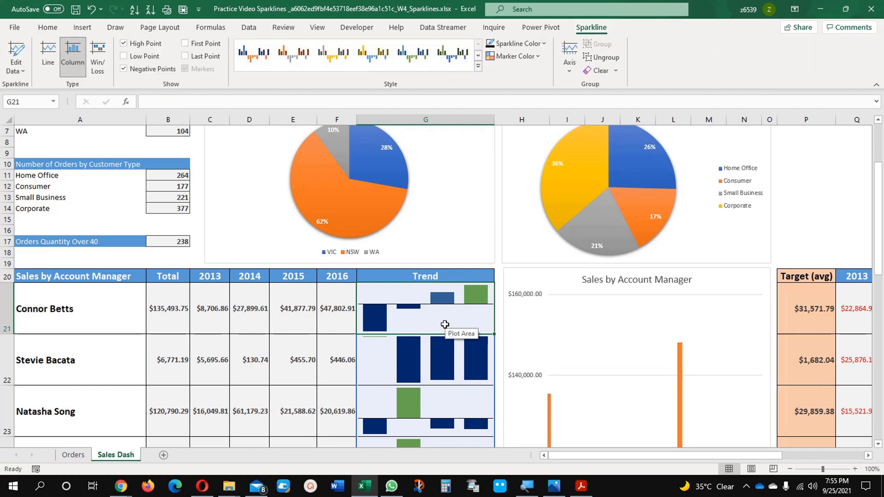
pyautogui.scroll(-9, 445, 324)
pyautogui.scroll(4, 445, 325)
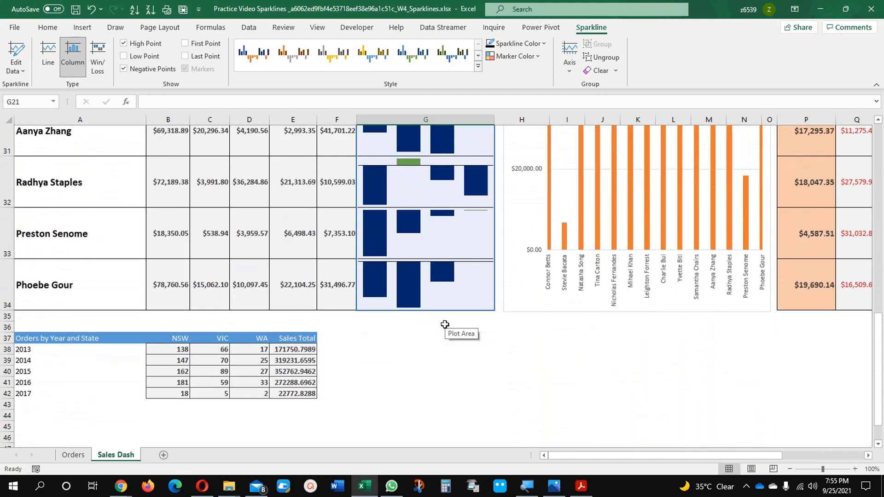
pyautogui.scroll(2, 444, 324)
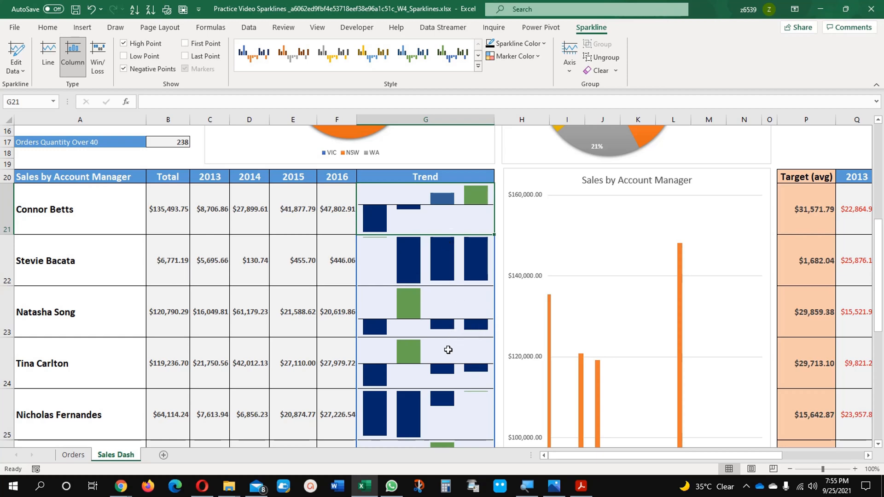
pyautogui.click(605, 59)
pyautogui.click(446, 255)
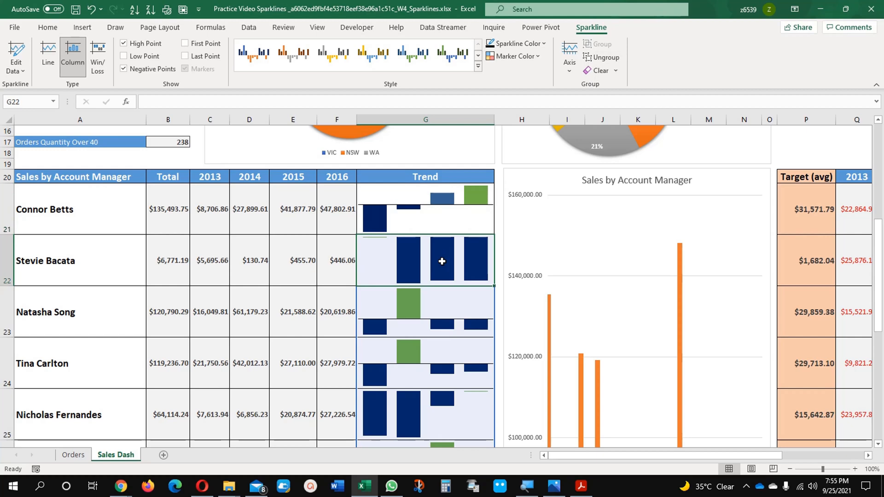
# Set the Negative Points marker color of only the G21 sparkline to the orange theme color and compare it with the G22 group
pyautogui.click(440, 214)
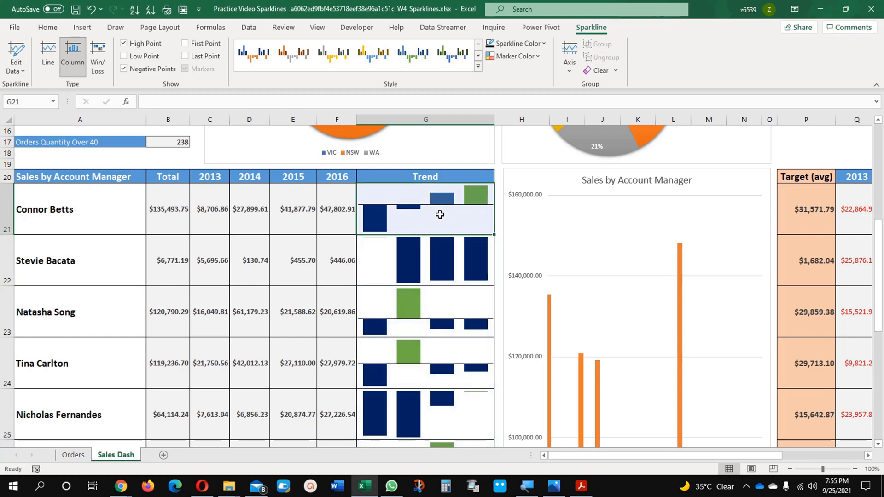
pyautogui.click(507, 59)
pyautogui.moveTo(532, 71)
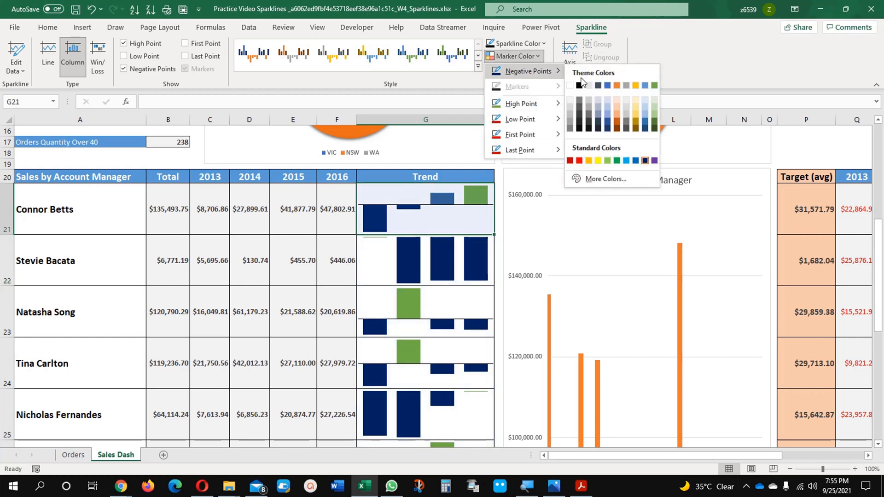
pyautogui.click(616, 85)
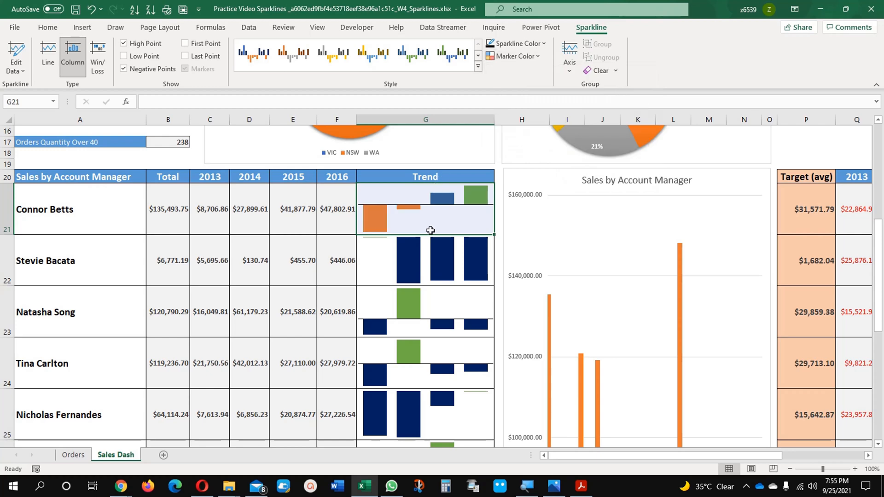
pyautogui.click(421, 263)
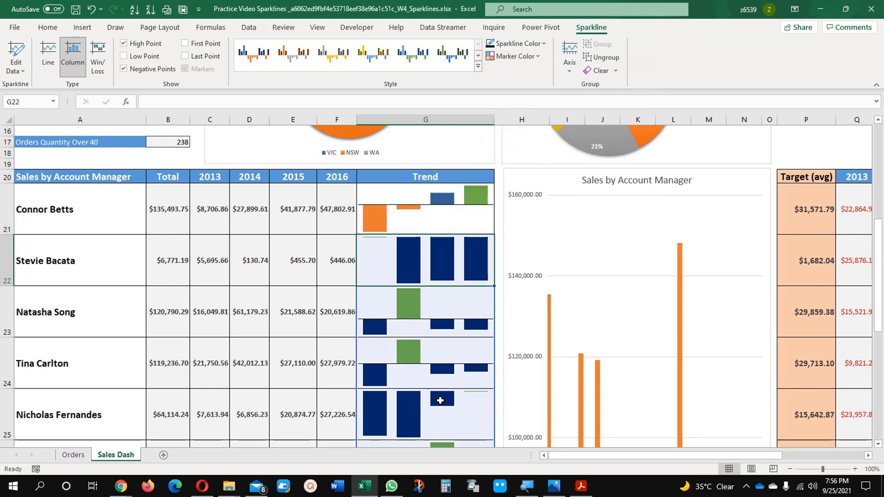
pyautogui.click(437, 211)
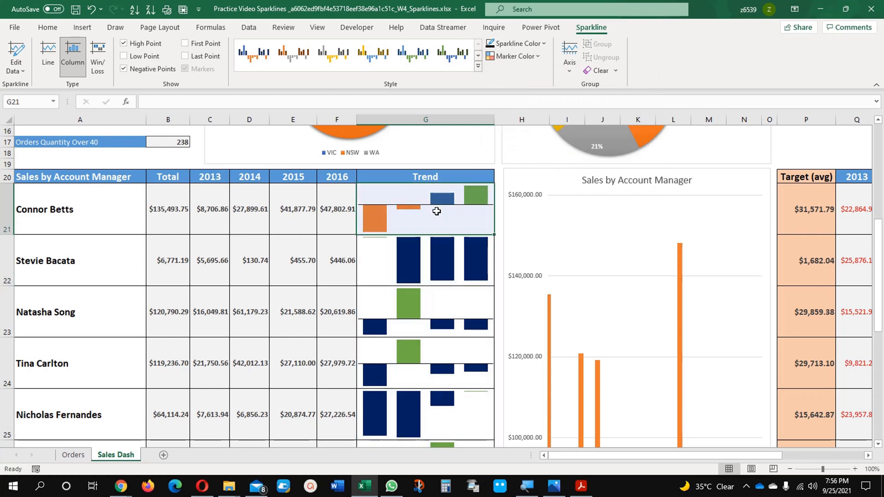
# Examine the difference from the target average in Q21 and the yearly values beside it
pyautogui.scroll(1, 438, 217)
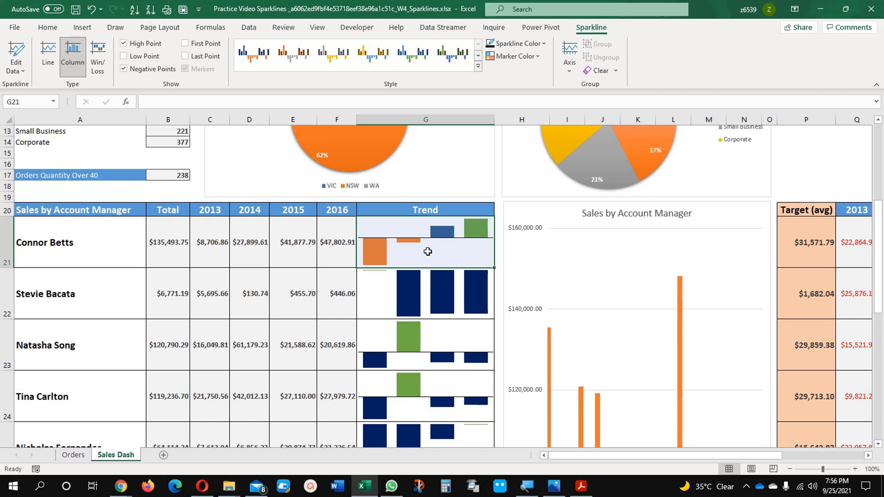
pyautogui.click(857, 255)
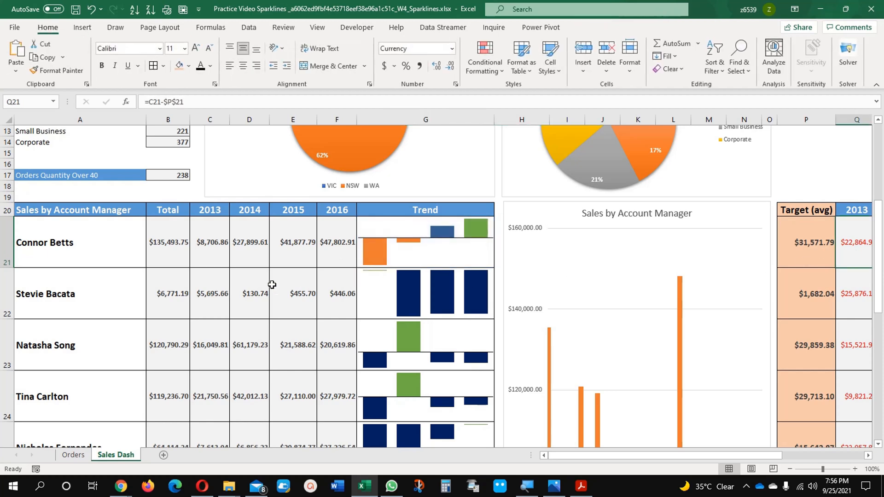
pyautogui.keyDown('ctrl'); pyautogui.scroll(-1, 271, 284); pyautogui.keyUp('ctrl')
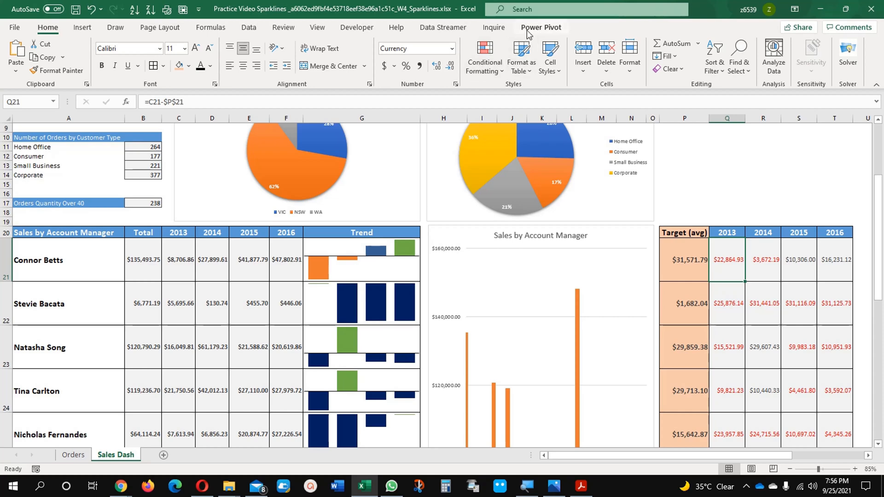
pyautogui.click(541, 27)
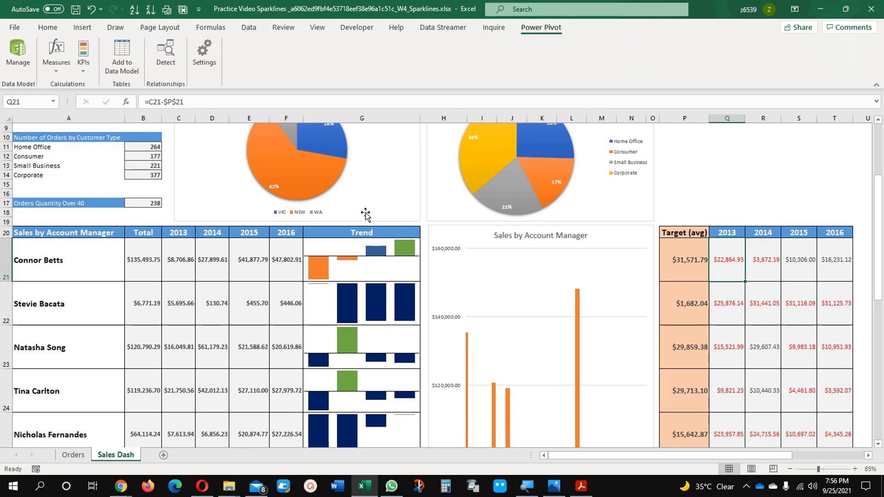
pyautogui.click(443, 27)
# Undo the orange Negative Points color on the G21 sparkline
pyautogui.click(366, 241)
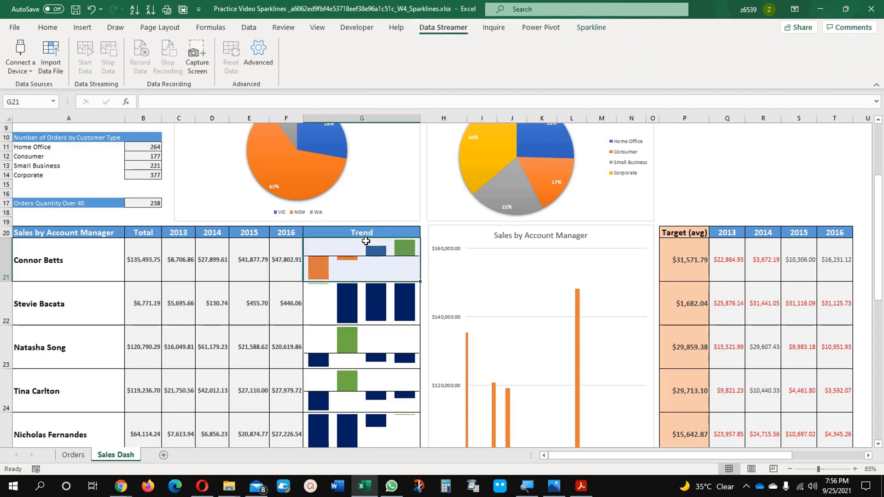
pyautogui.click(591, 28)
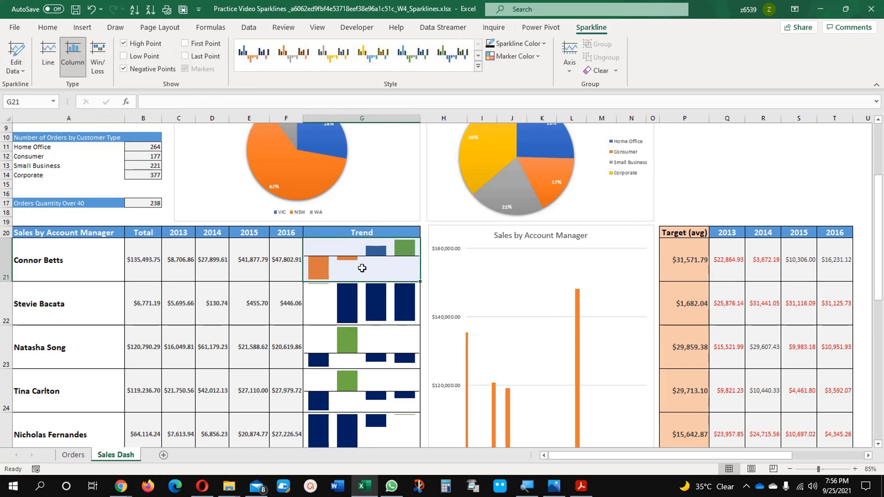
pyautogui.click(356, 301)
pyautogui.hotkey('ctrl', 'z')
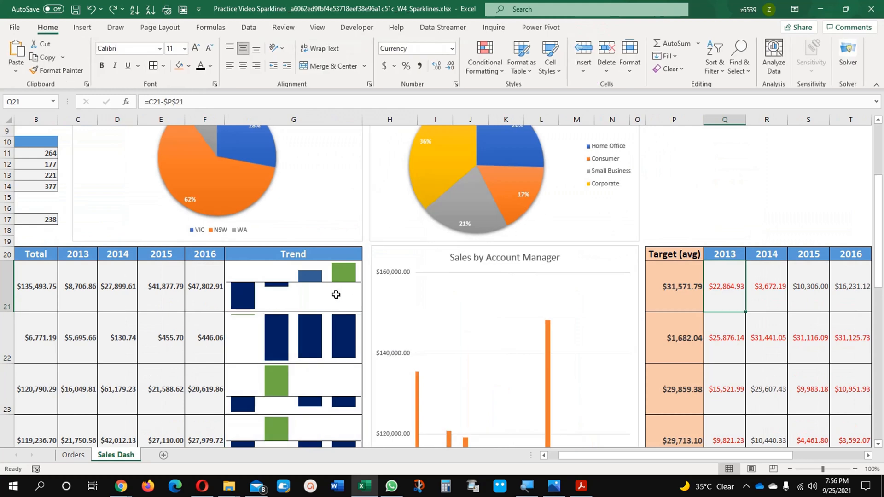
# Change the ungrouped G21 sparkline to the Win/Loss type
pyautogui.click(322, 296)
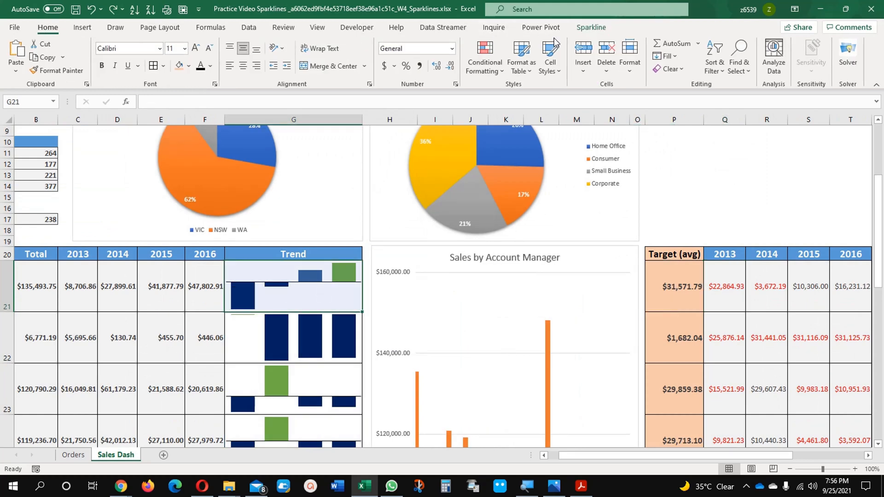
pyautogui.click(591, 27)
pyautogui.click(103, 57)
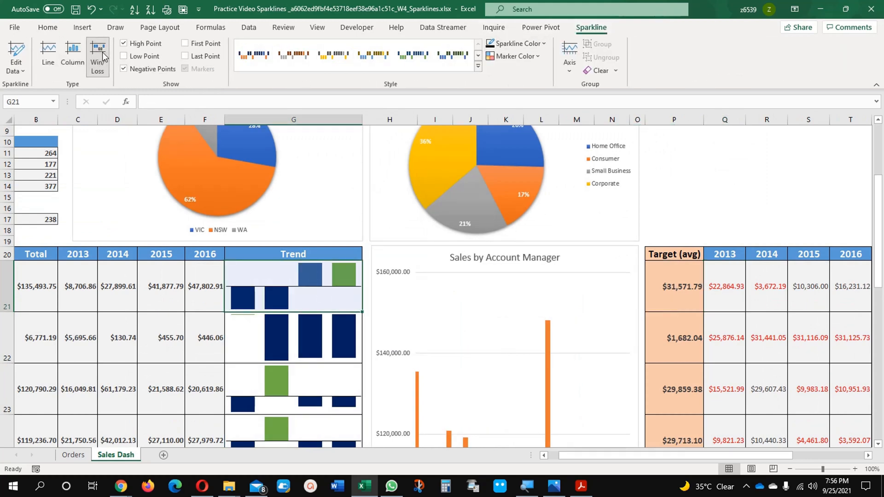
# Try two green-and-blue preset styles and a gold-and-light-blue one on the G21 Win/Loss sparkline
pyautogui.click(452, 56)
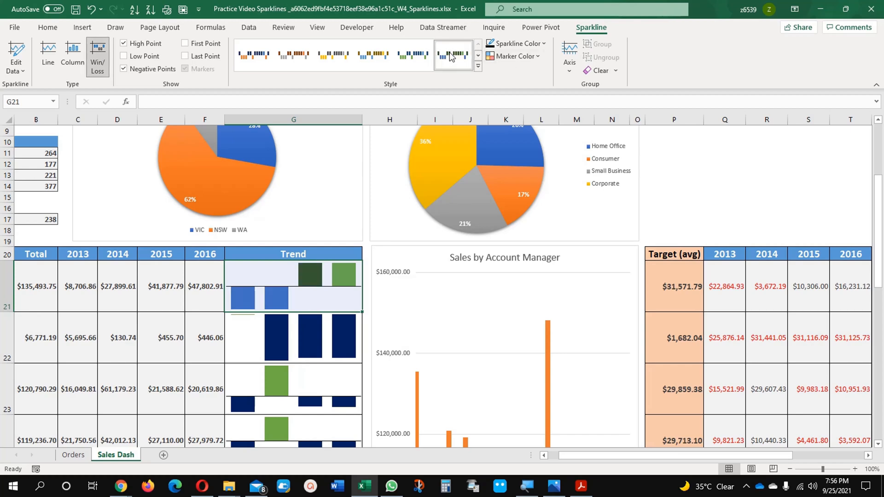
pyautogui.click(477, 66)
pyautogui.click(452, 109)
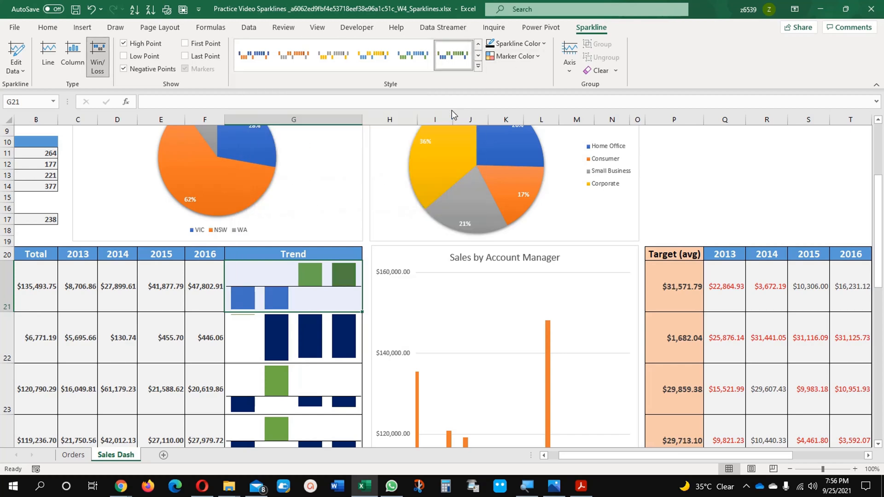
pyautogui.click(386, 60)
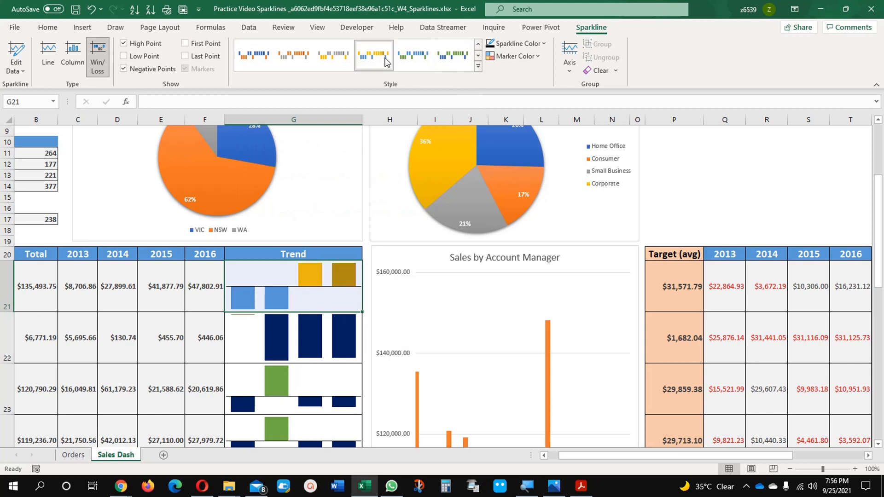
# Apply the preset style with green wins and red losses to the G21 sparkline
pyautogui.click(477, 67)
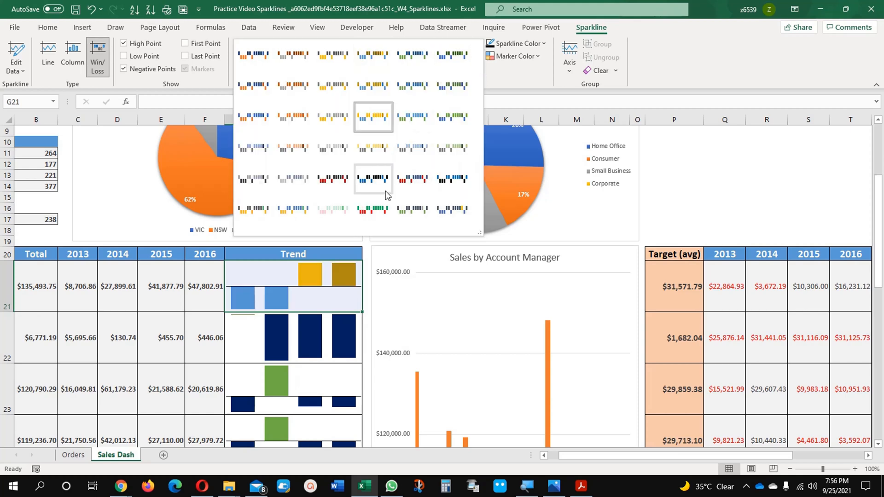
pyautogui.click(380, 211)
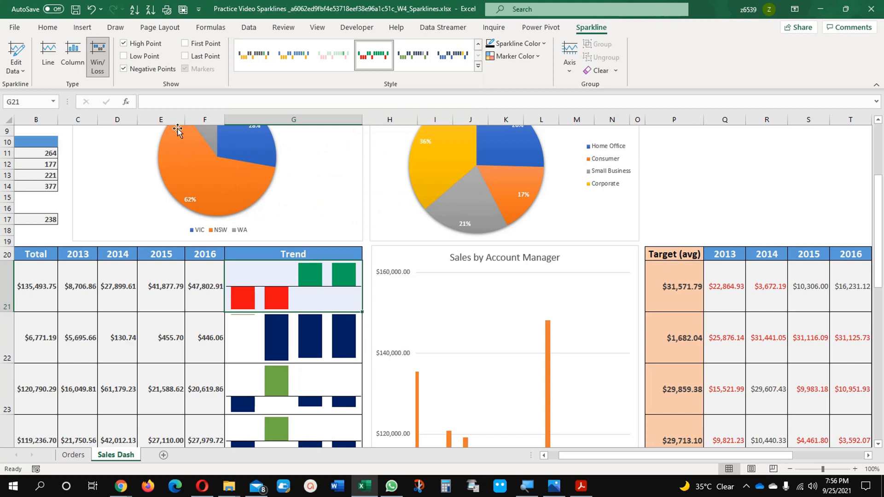
pyautogui.click(165, 300)
# For the Trend sparkline group starting at G22, turn off High Point and Negative Points highlighting and turn on Low Point
pyautogui.click(292, 340)
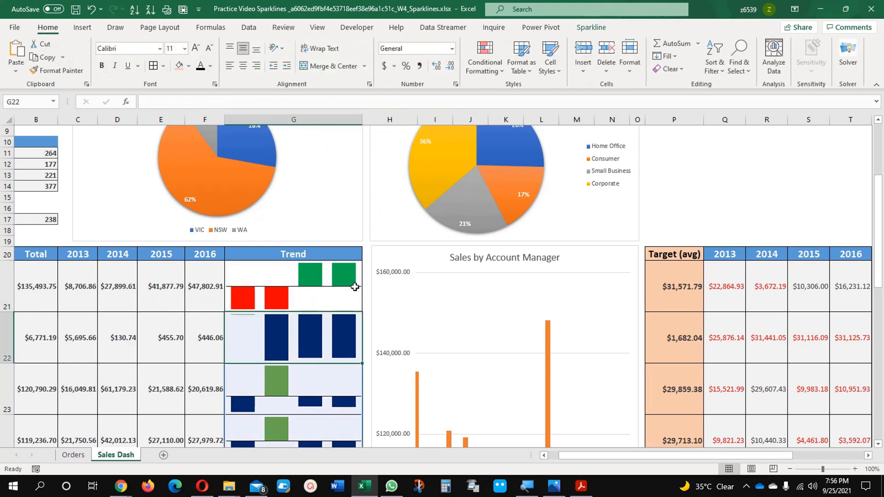
pyautogui.click(594, 27)
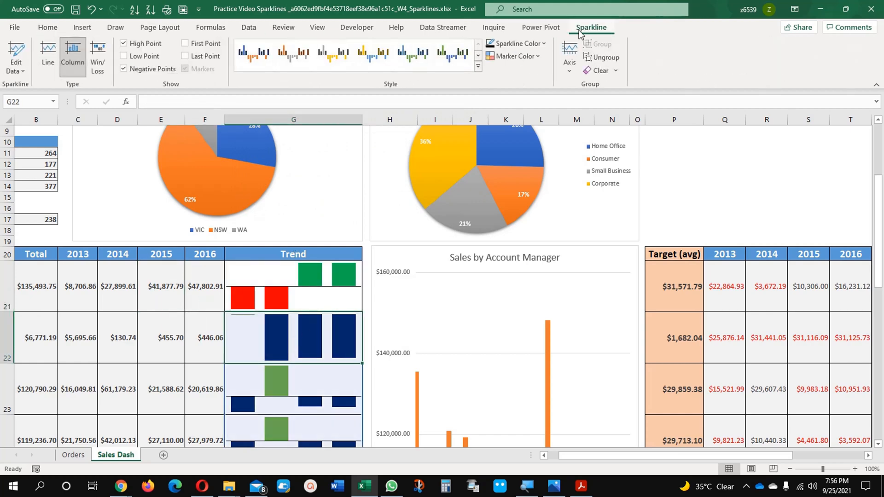
pyautogui.click(144, 43)
pyautogui.click(149, 69)
pyautogui.click(145, 60)
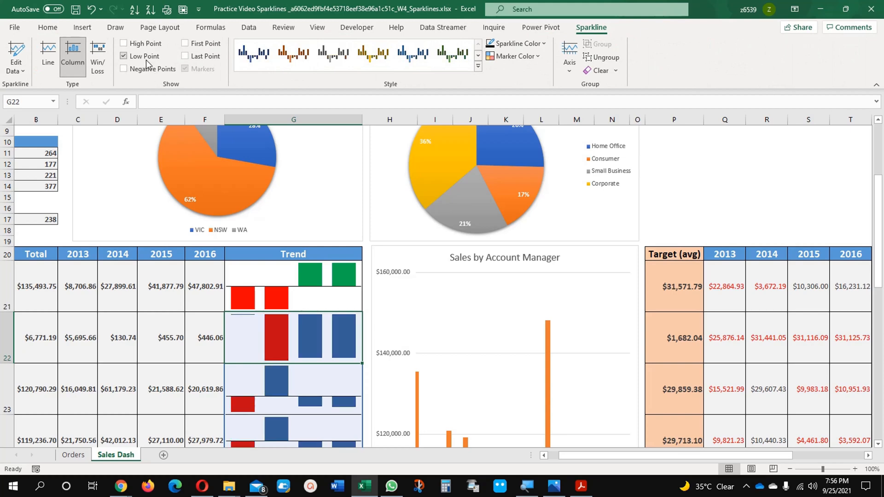
# Turn off Low Point highlighting for the Trend sparkline group starting at G22 and briefly try First Point and Last Point highlighting
pyautogui.click(145, 60)
pyautogui.click(214, 46)
pyautogui.click(214, 46)
pyautogui.click(212, 57)
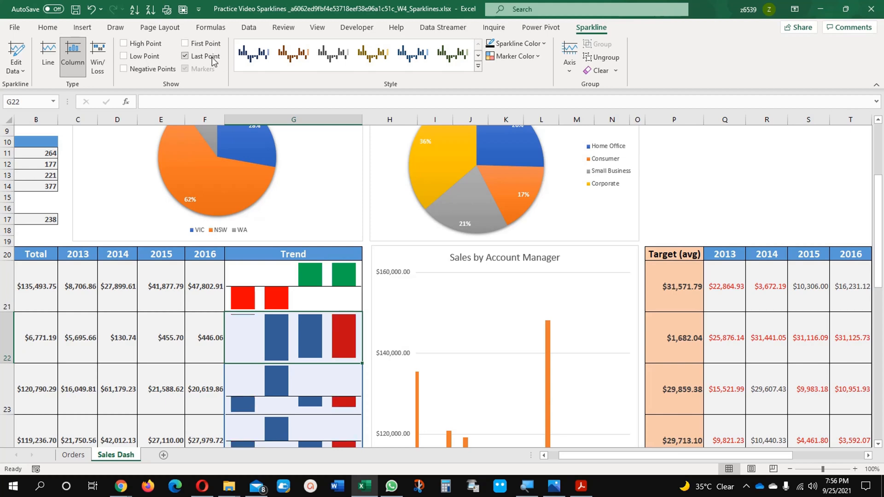
pyautogui.click(213, 60)
# Turn on High Point and Negative Points highlighting for the G22 sparkline group and set its sparkline color to a darker grey
pyautogui.click(138, 43)
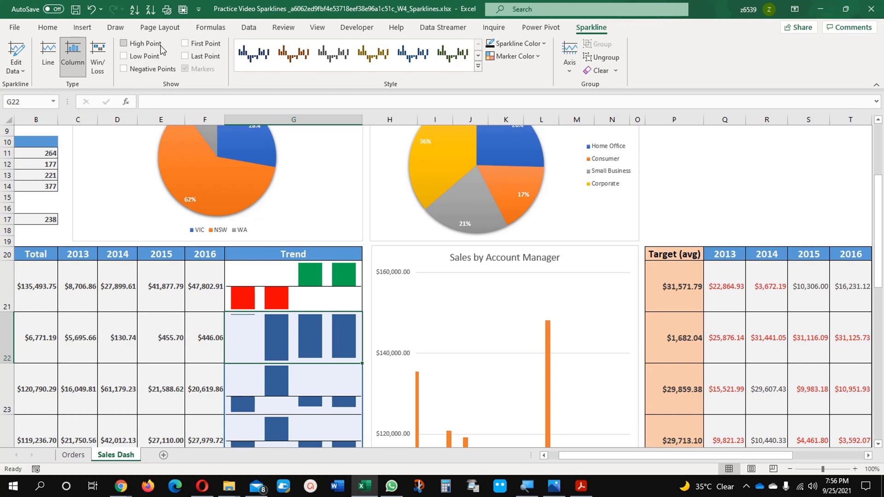
pyautogui.click(157, 71)
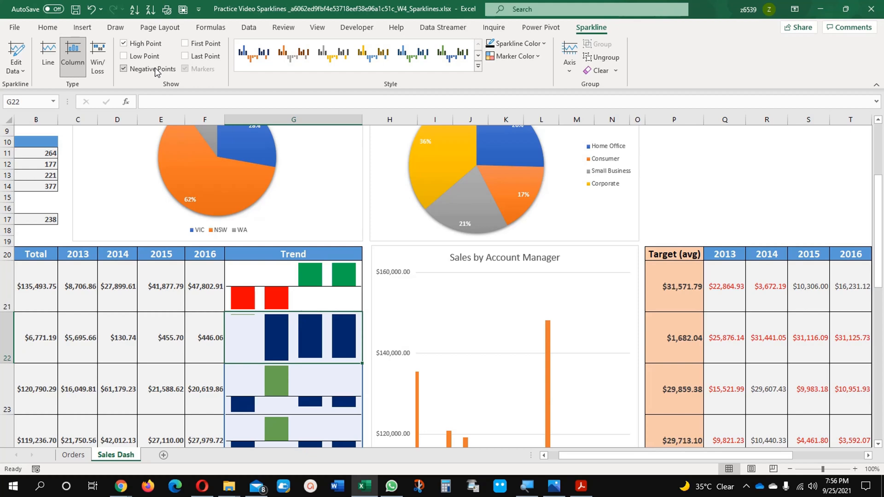
pyautogui.click(528, 43)
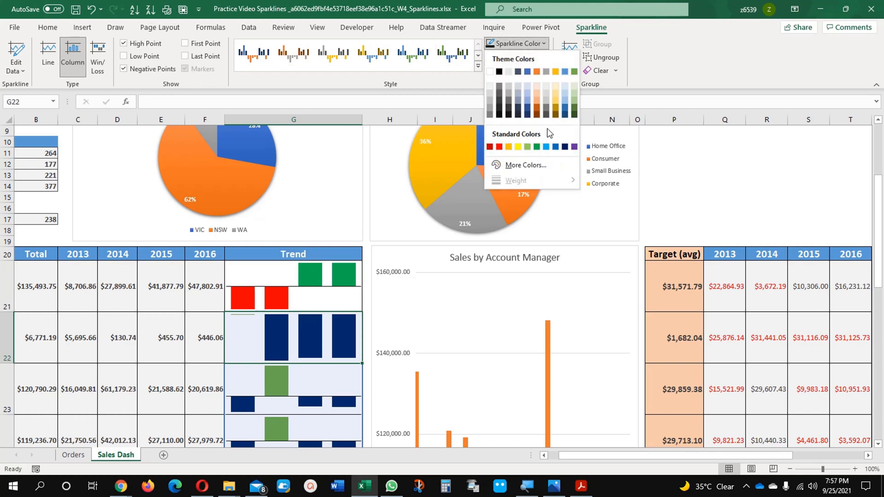
pyautogui.click(546, 111)
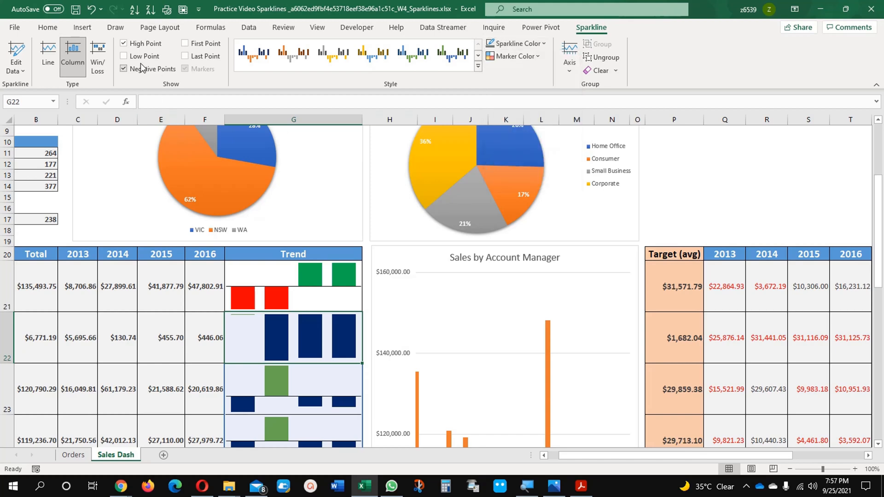
# Change the G22 sparkline group to the Line type, try the green-line preset style, and apply the dark-line preset with multicolored markers
pyautogui.click(48, 56)
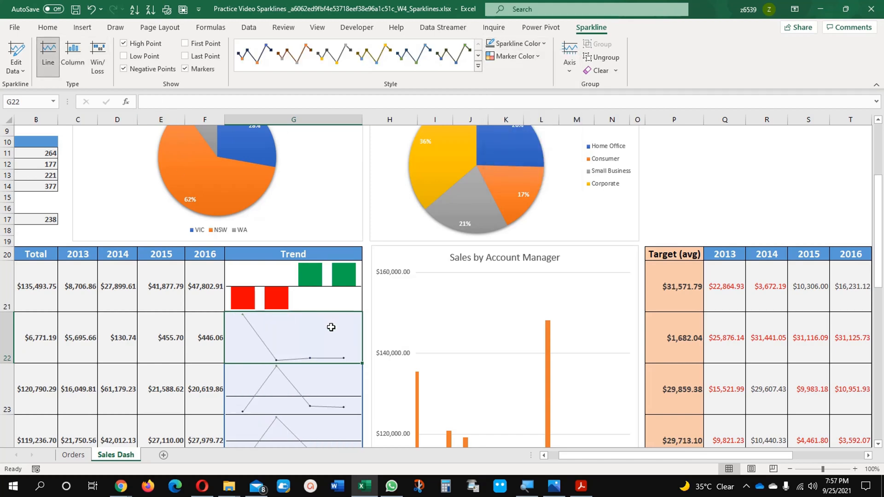
pyautogui.click(290, 279)
pyautogui.click(296, 352)
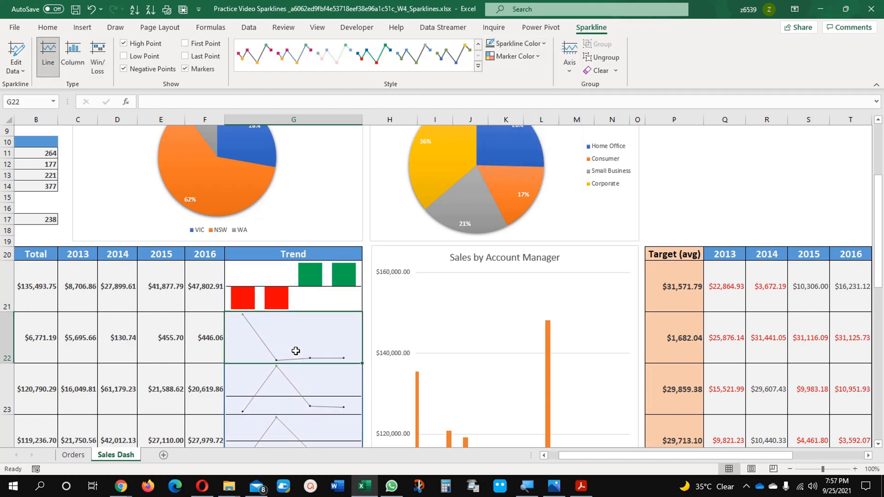
pyautogui.click(390, 58)
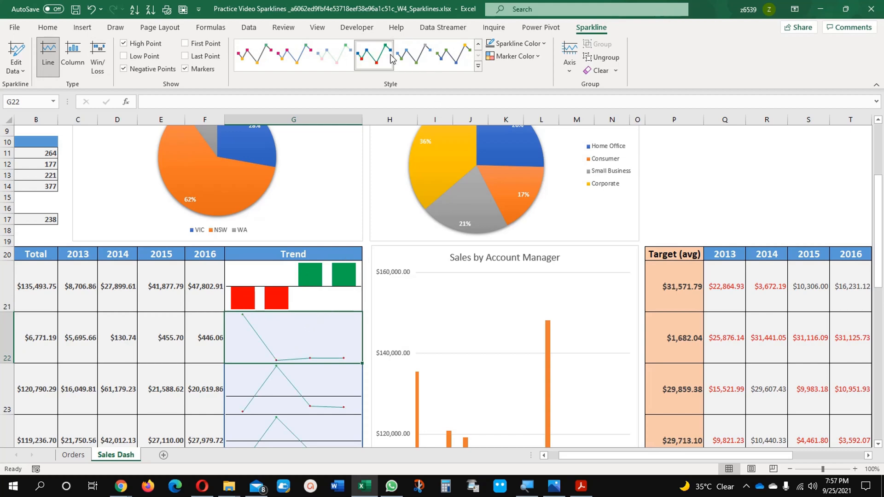
pyautogui.click(453, 55)
# Set the line color of the Trend sparkline group starting at G22 to the blue theme color
pyautogui.click(516, 43)
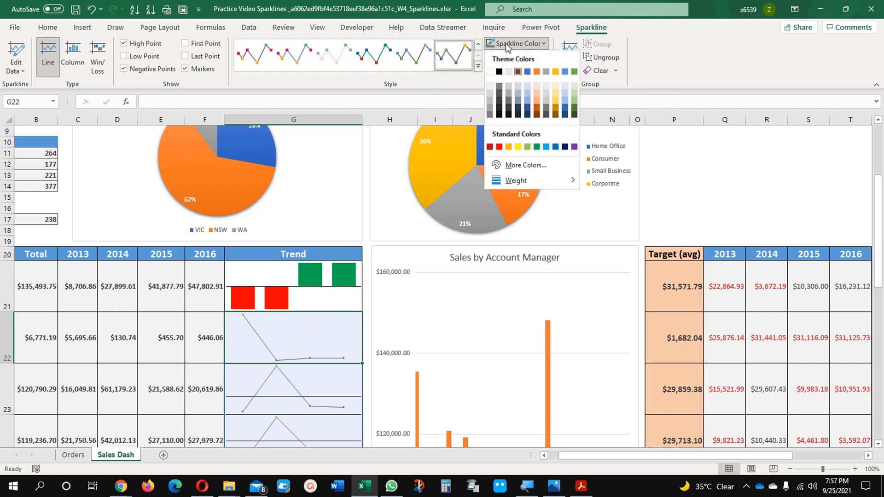
pyautogui.click(522, 71)
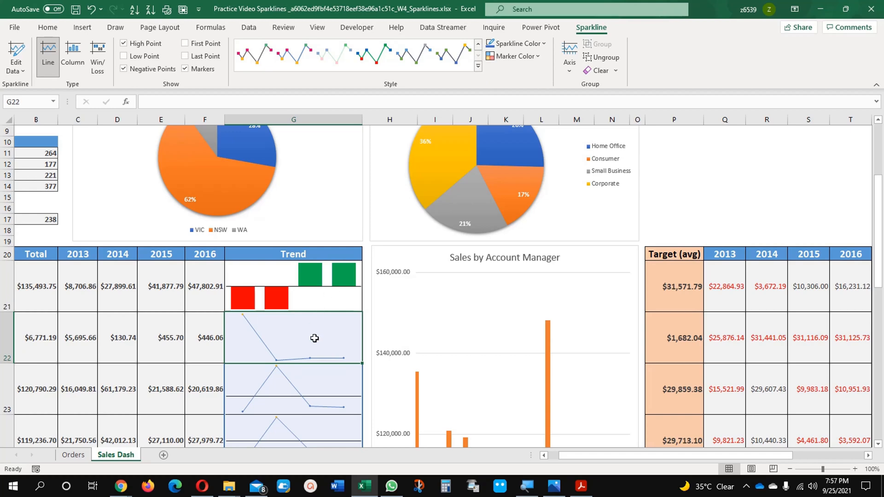
pyautogui.click(318, 307)
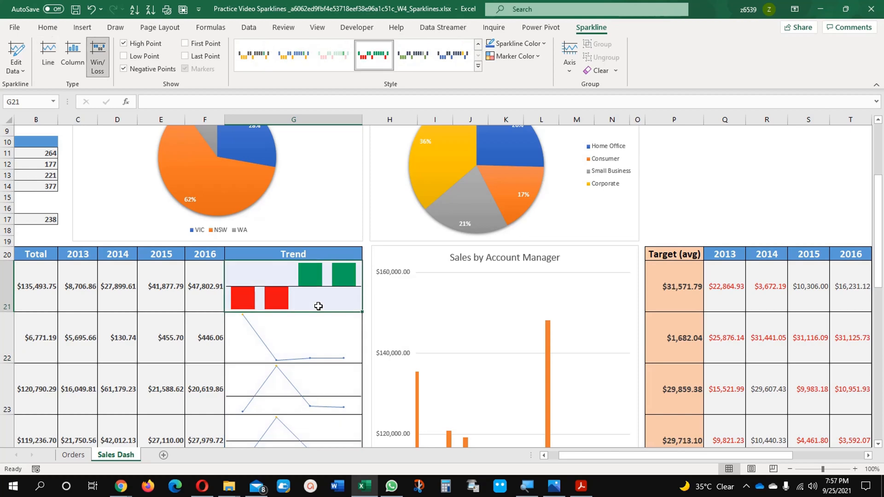
pyautogui.click(300, 337)
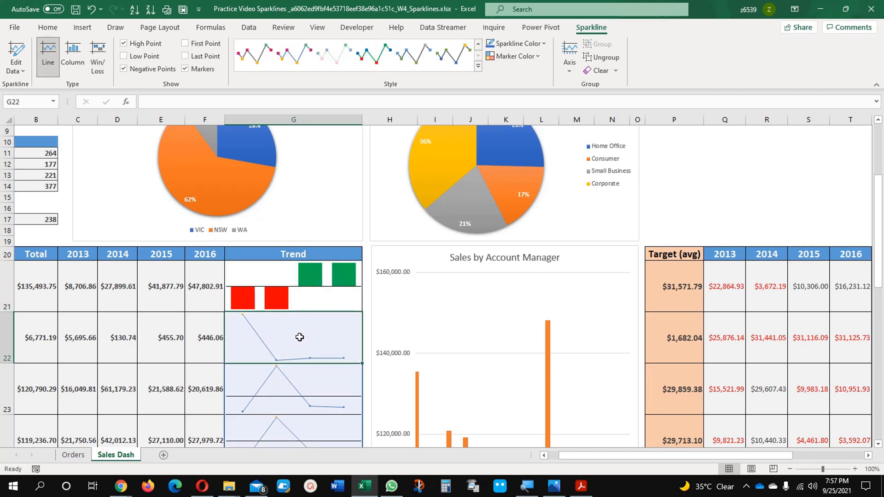